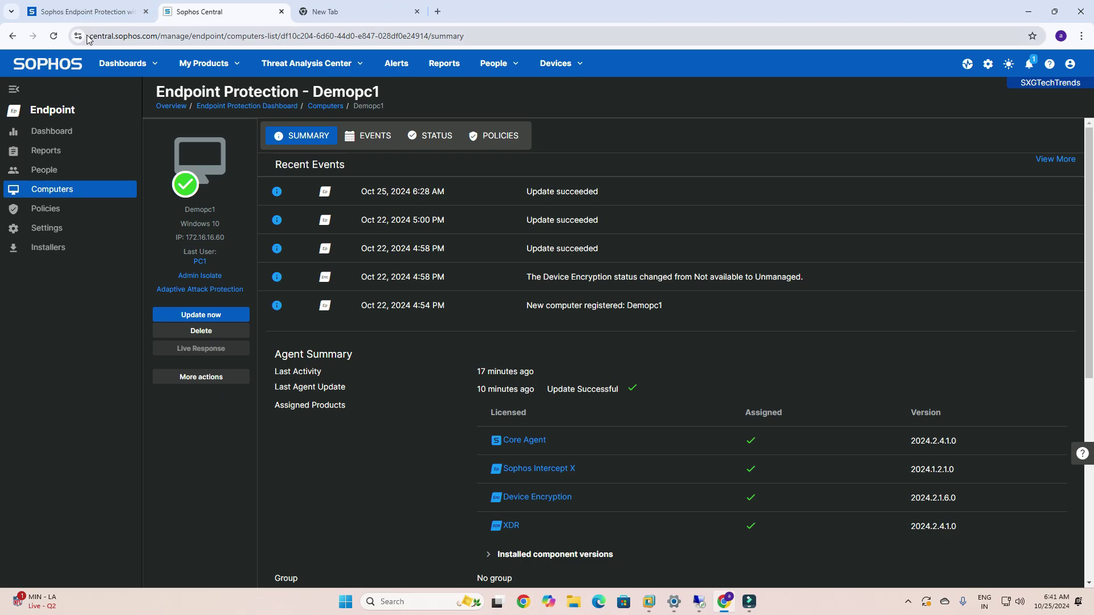
Go from My Products to the Endpoint dashboard and open the Computers list showing Demopc1.
left_click_drag(89, 39, 237, 156)
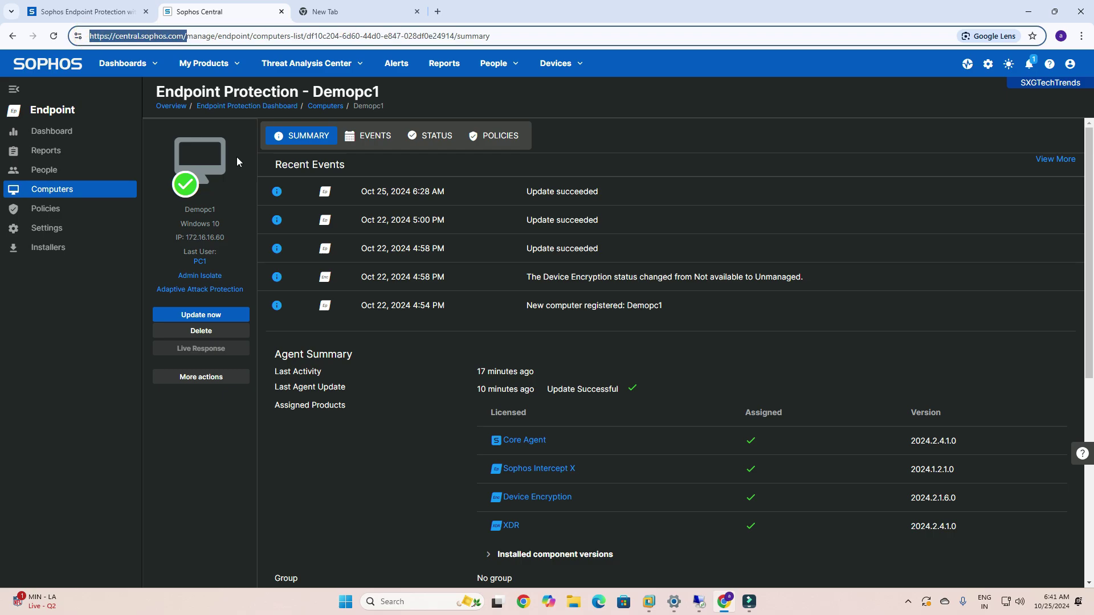
left_click(453, 415)
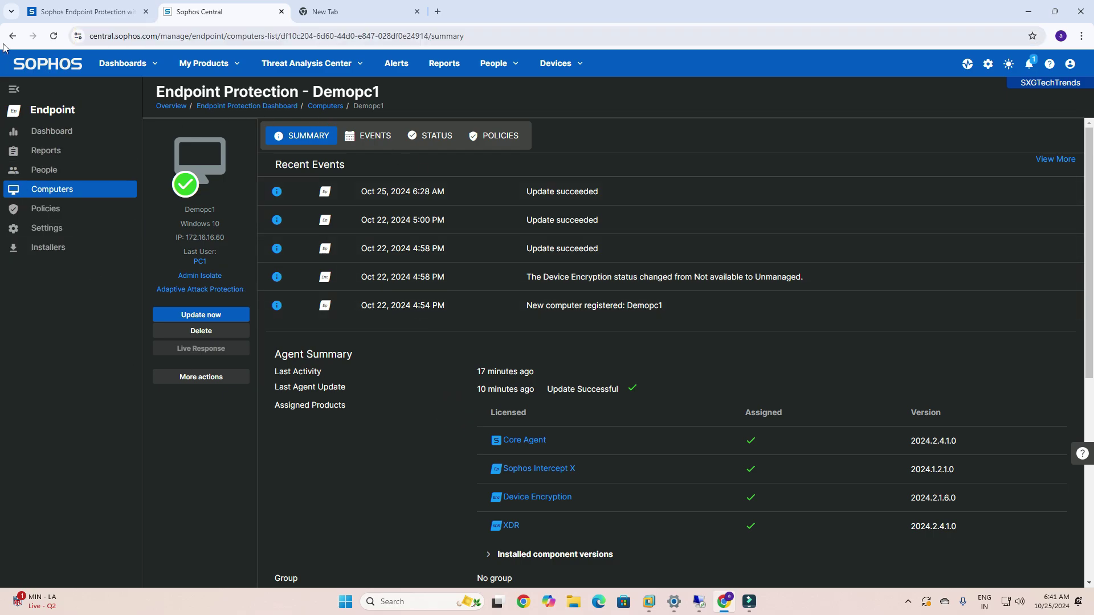
left_click(207, 67)
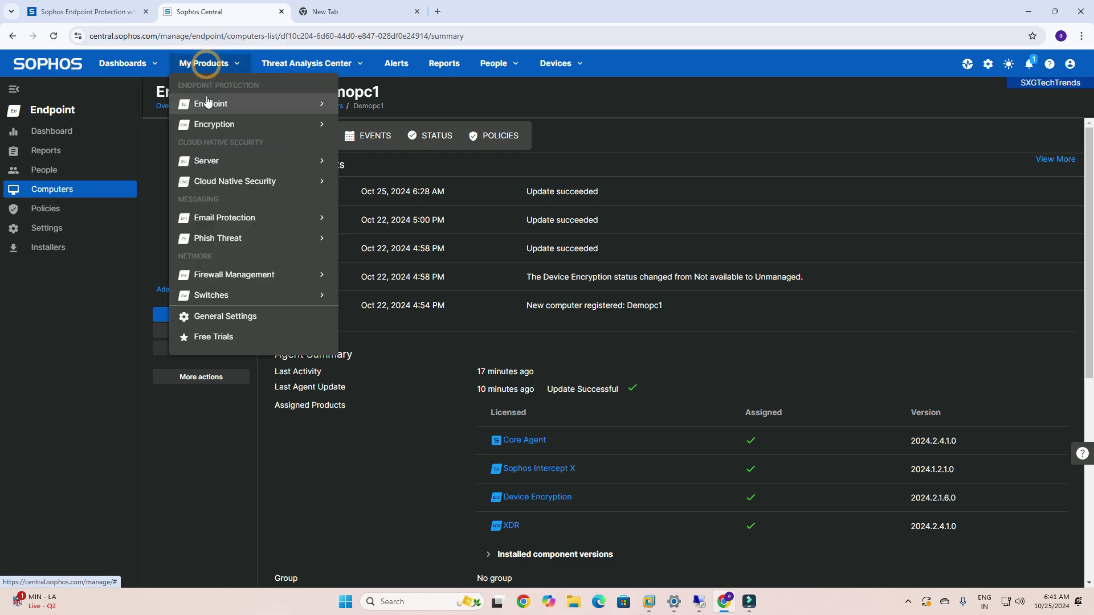
mouse_move(208, 104)
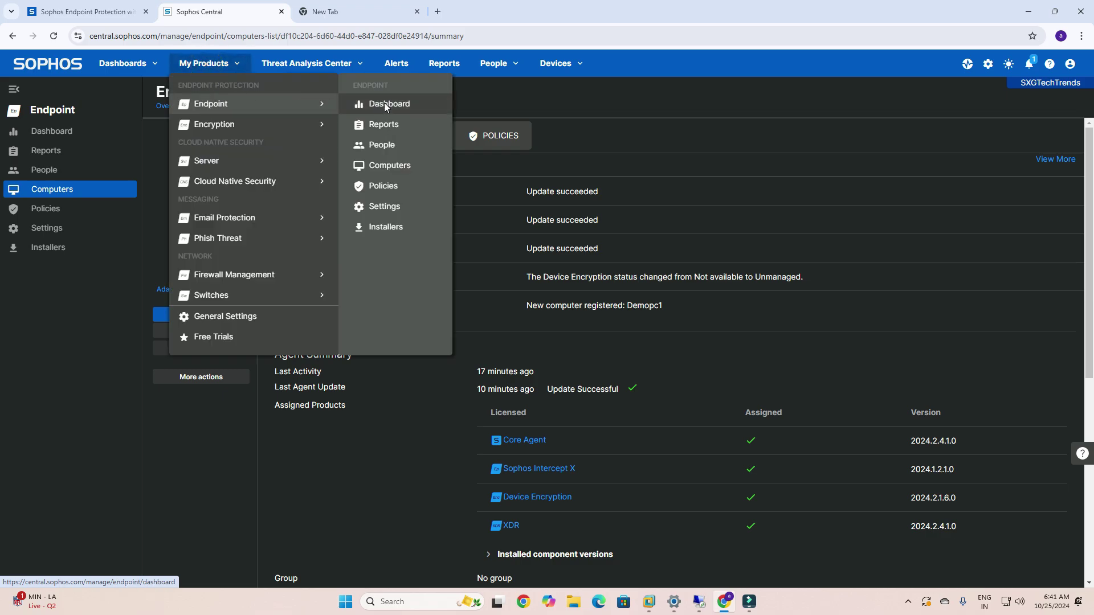
left_click(385, 106)
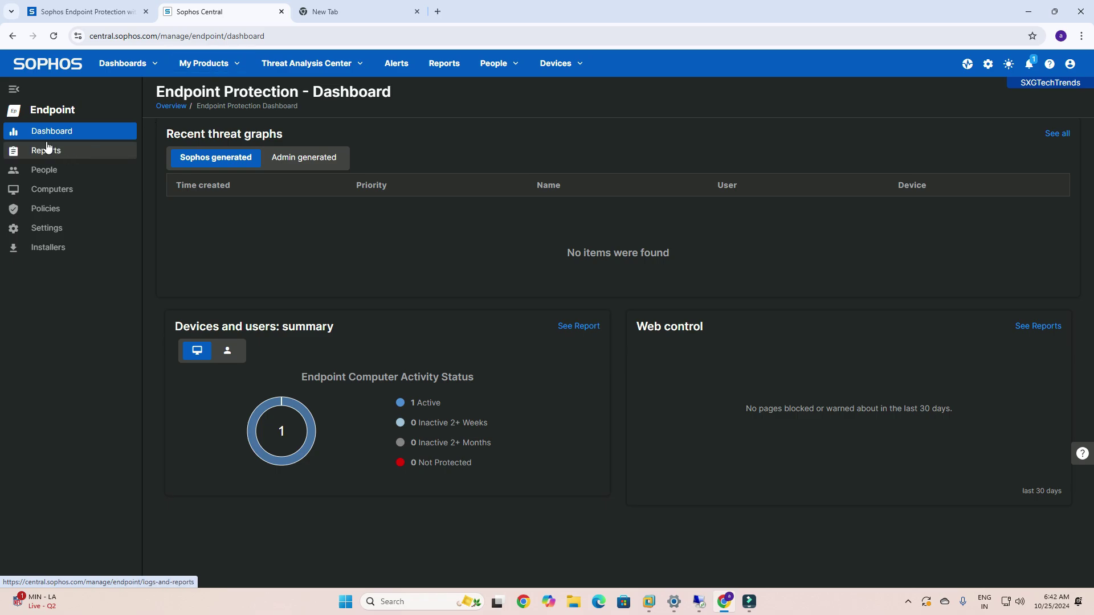
left_click(57, 191)
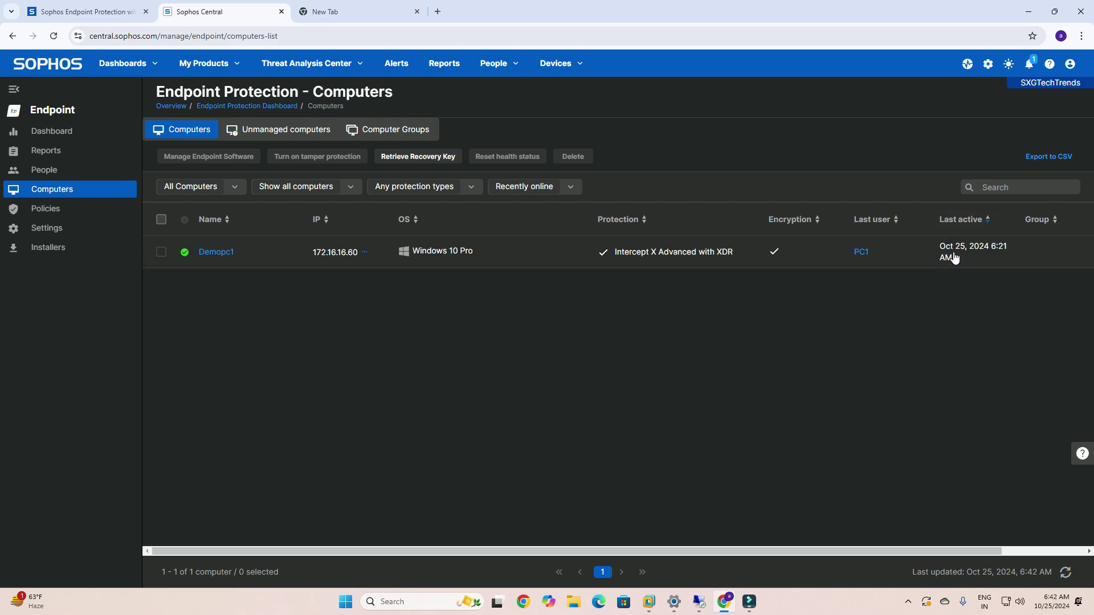
Open Demopc1's summary and scroll to its Tamper Protection section, which reads On.
left_click(207, 251)
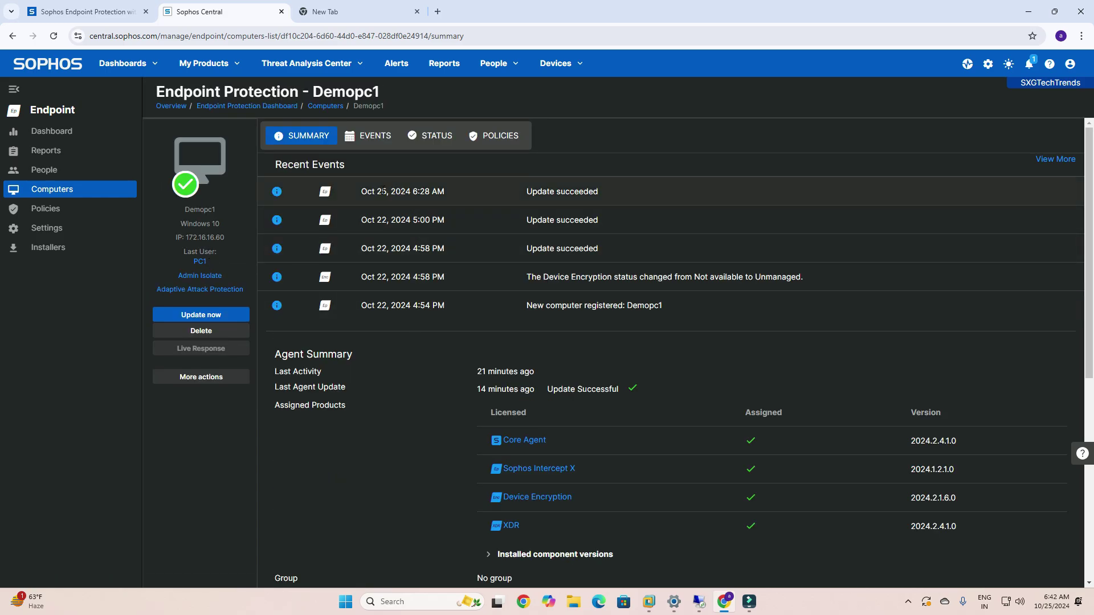
scroll(428, 382, "down", 6)
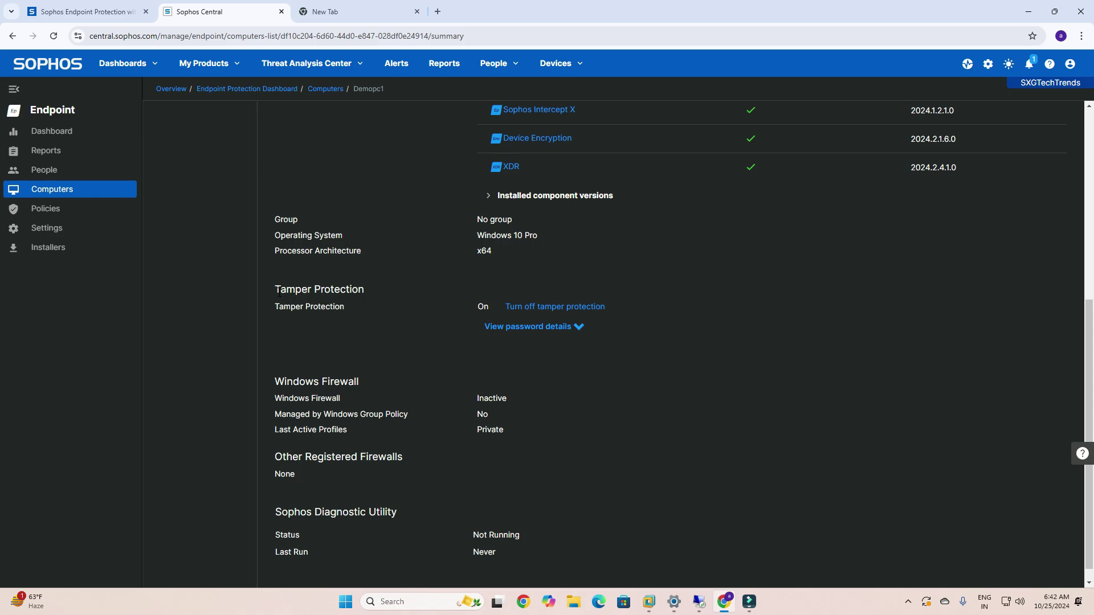
left_click_drag(276, 289, 364, 298)
left_click(369, 335)
Switch to the Demopc1 remote session and check the agent's Detections and Status pages.
left_click(696, 602)
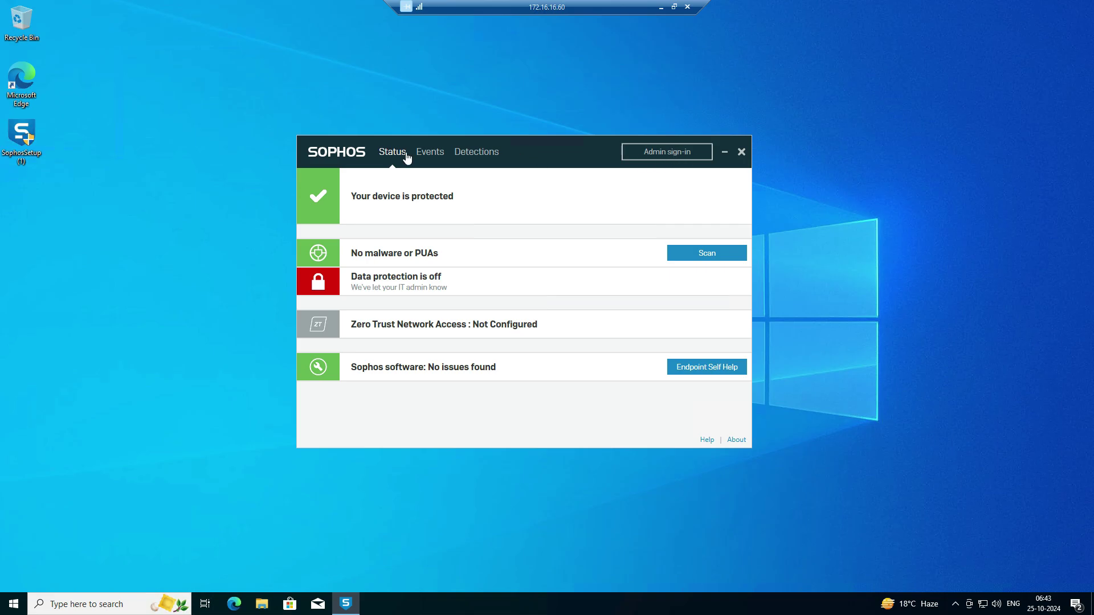
left_click(462, 151)
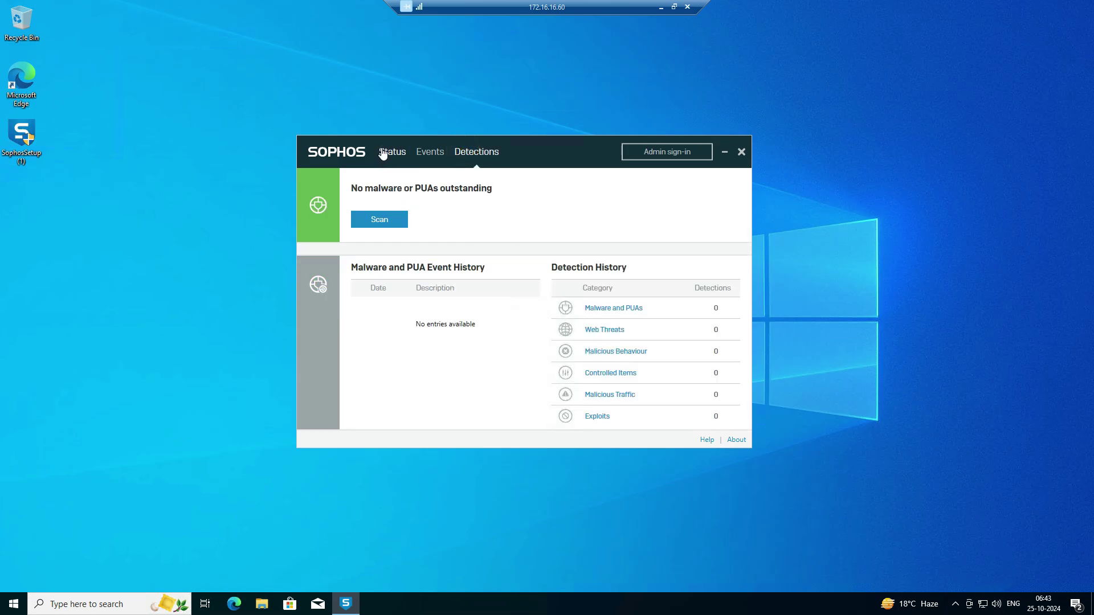
left_click(392, 152)
left_click(956, 604)
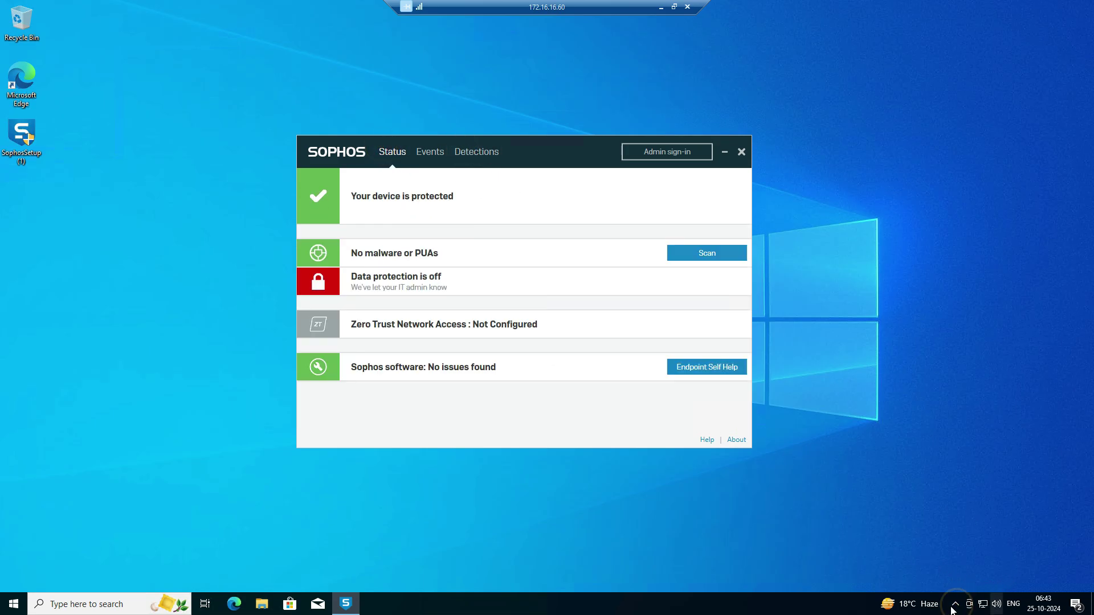
left_click(929, 530)
Open the Sophos agent's About page from the tray icon, run Update Now, then minimize the session.
left_click(957, 608)
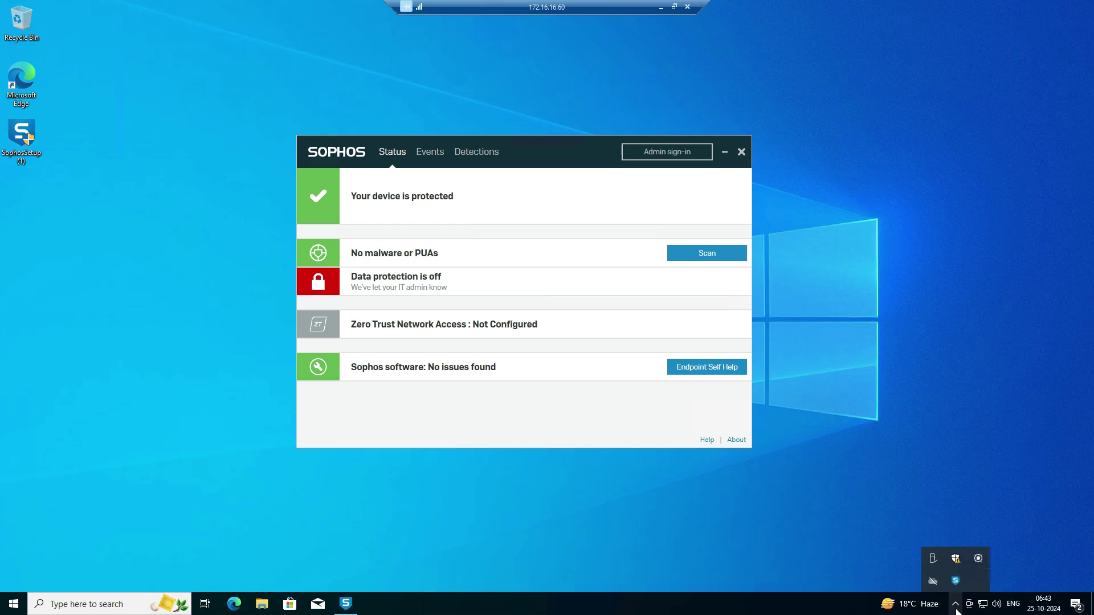
right_click(955, 582)
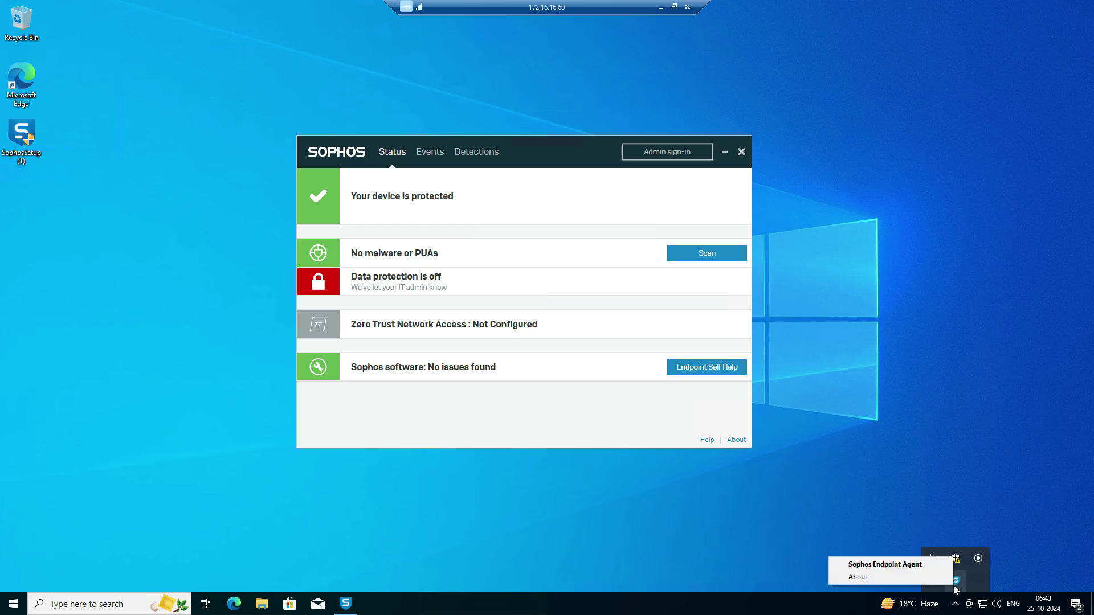
left_click(857, 576)
left_click_drag(568, 156, 581, 130)
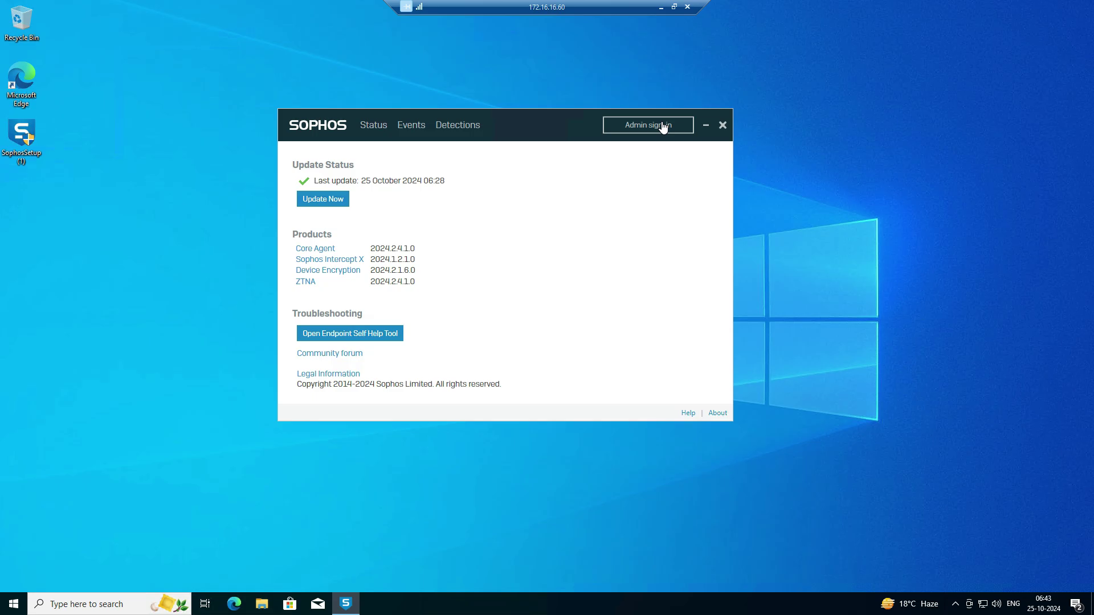
left_click(325, 203)
left_click(662, 8)
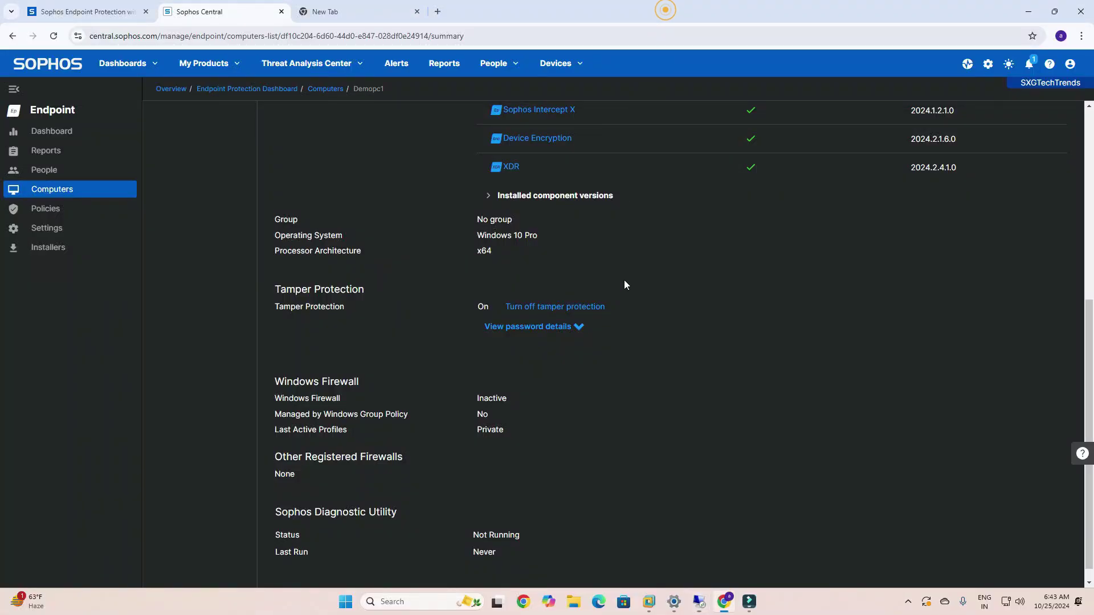
Turn off tamper protection for Demopc1 and scroll back to the top of its summary.
left_click(529, 309)
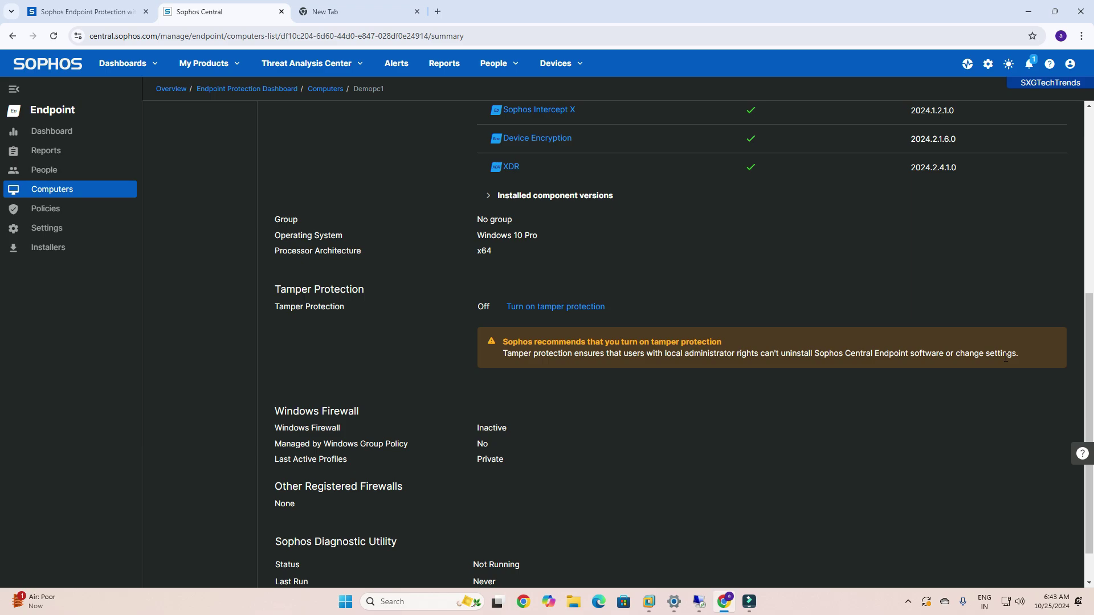
scroll(597, 460, "up", 3)
scroll(490, 493, "down", 2)
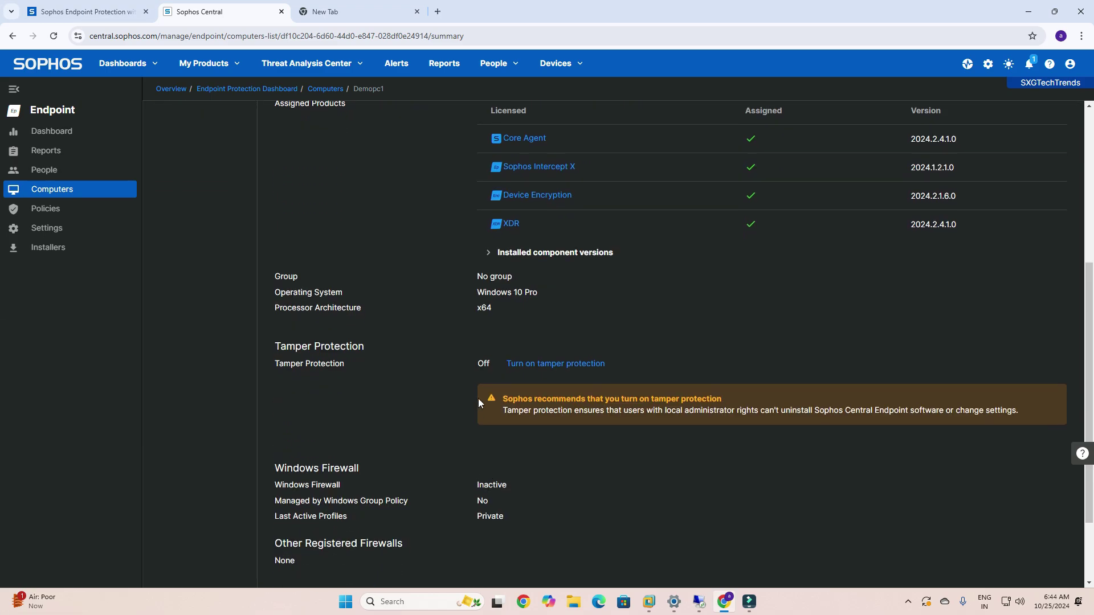
scroll(364, 302, "up", 5)
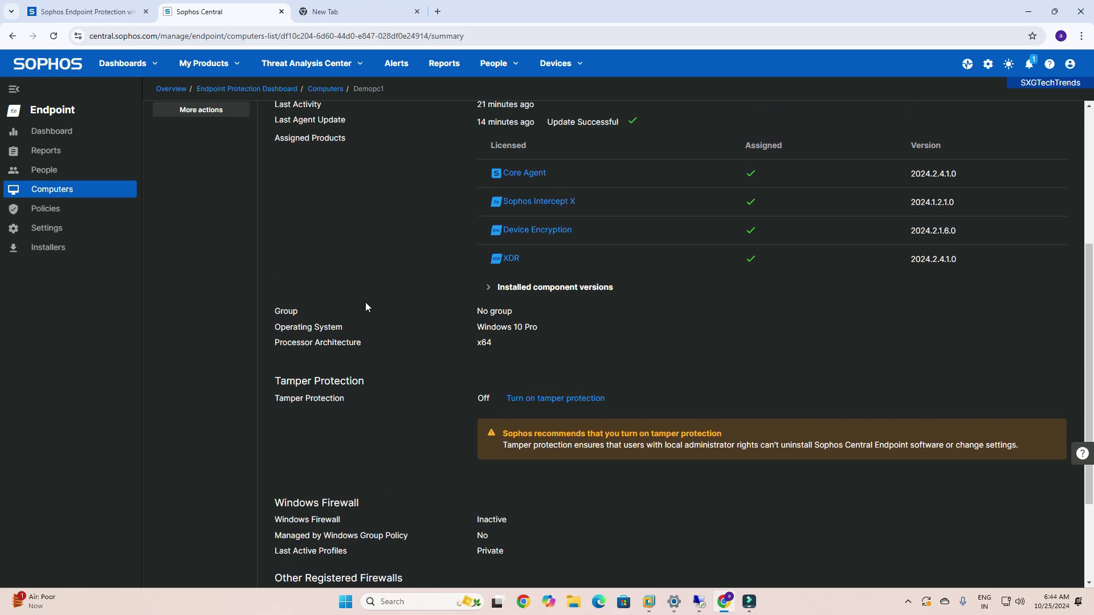
Trigger a software update for Demopc1 and return to the remote session to check the agent.
left_click(222, 319)
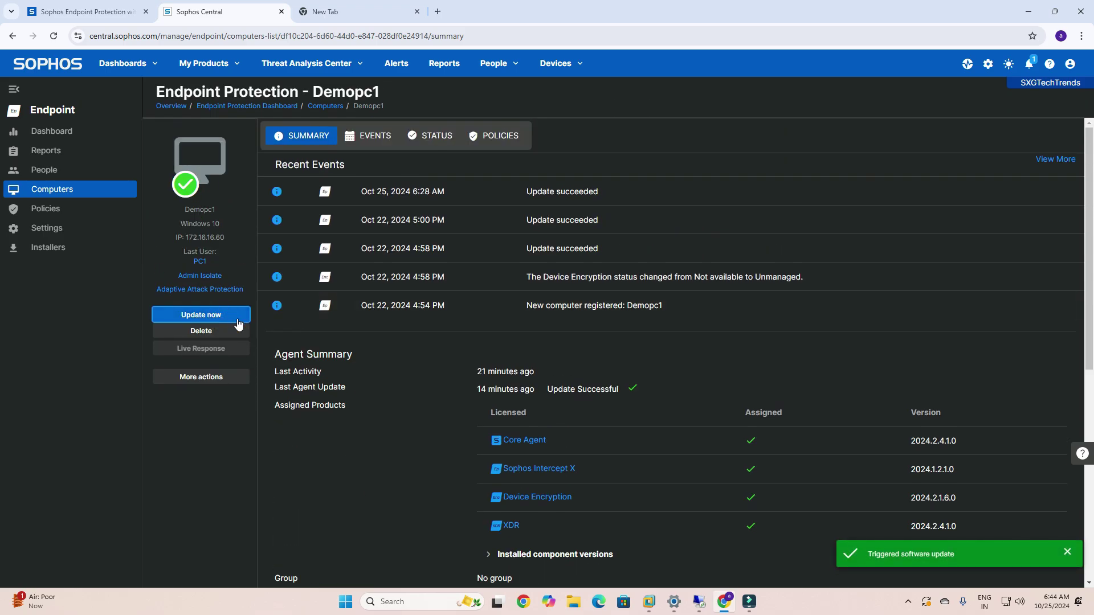
left_click(707, 611)
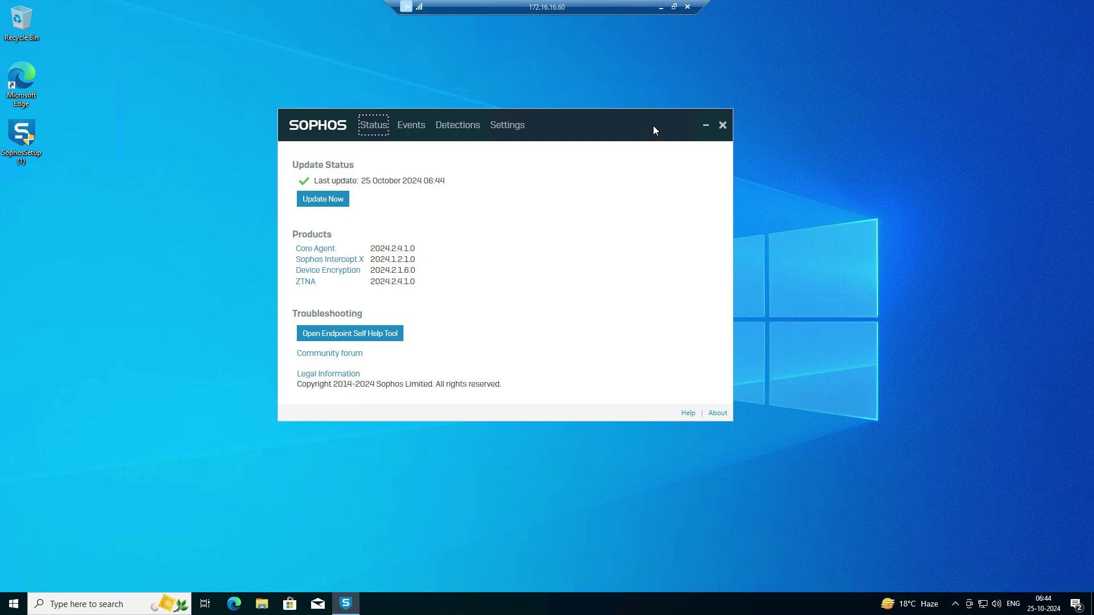
Search 'control' to open Control Panel, then open Programs and Features and select Sophos Endpoint Agent.
left_click(151, 603)
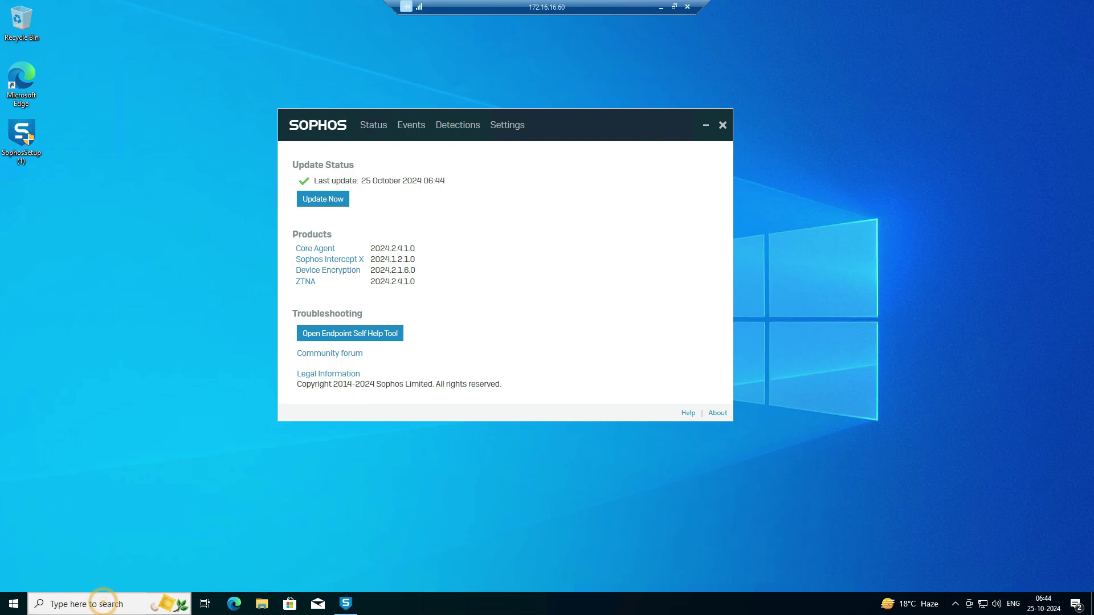
type("cobn")
key("BackSpace")
key("BackSpace")
key("BackSpace")
key("BackSpace")
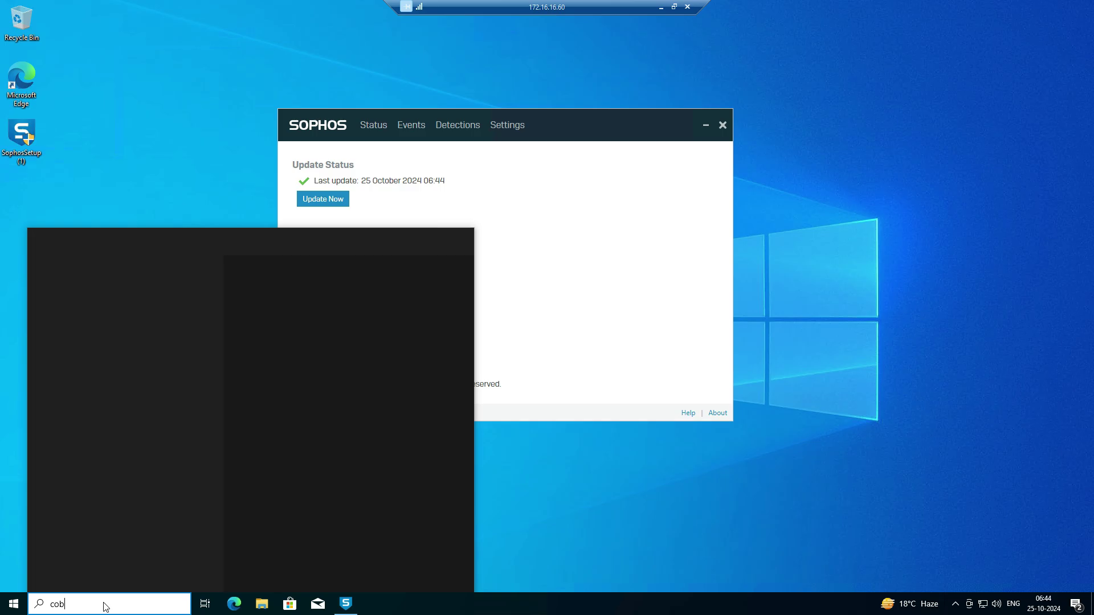
type("cont")
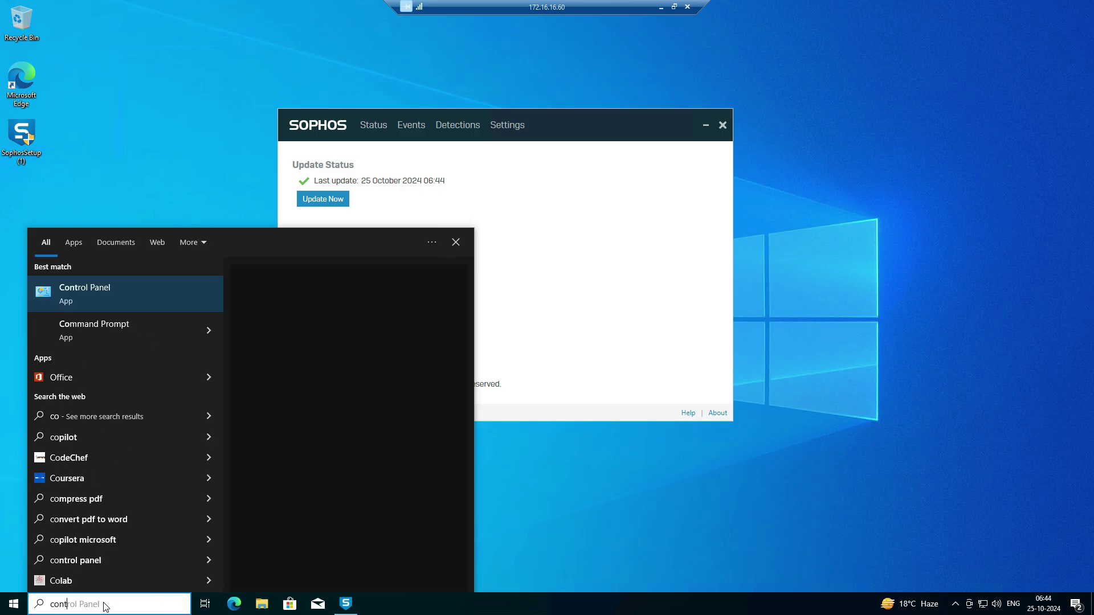
left_click(148, 306)
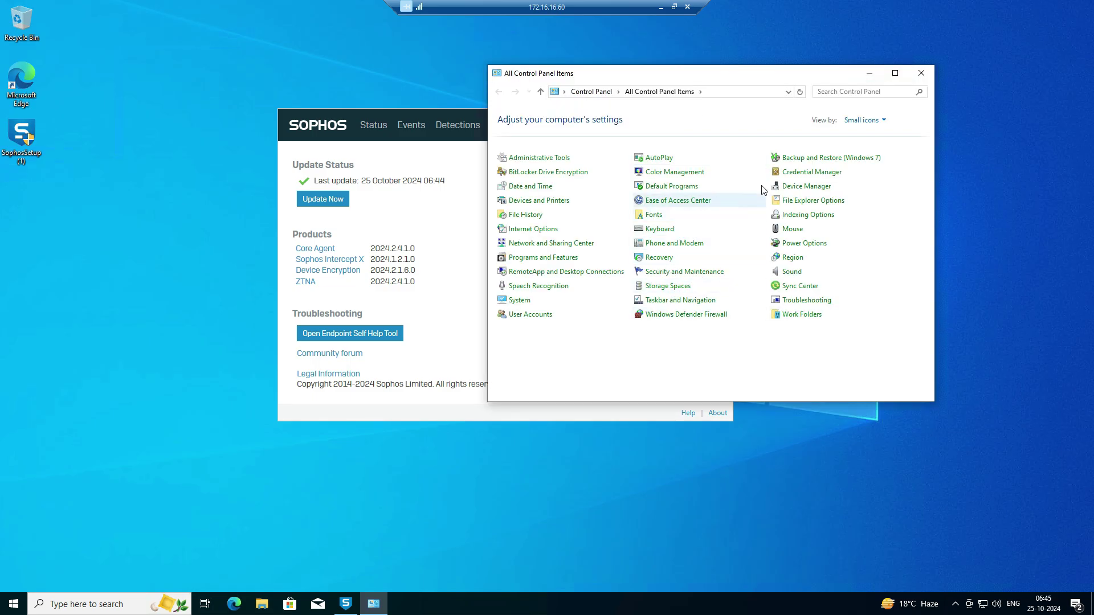
left_click(542, 260)
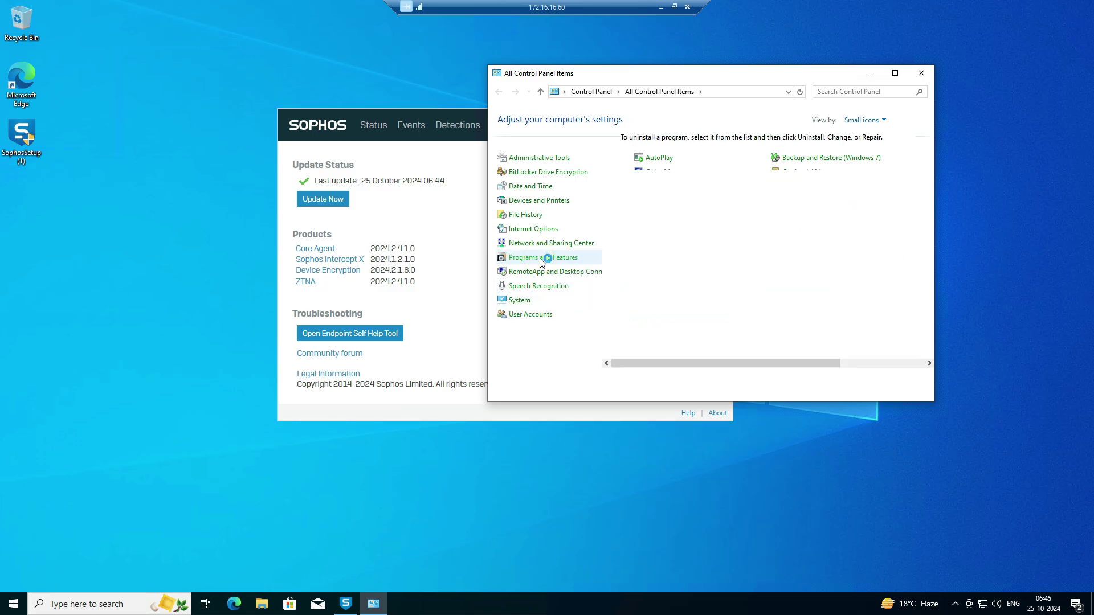
left_click(655, 265)
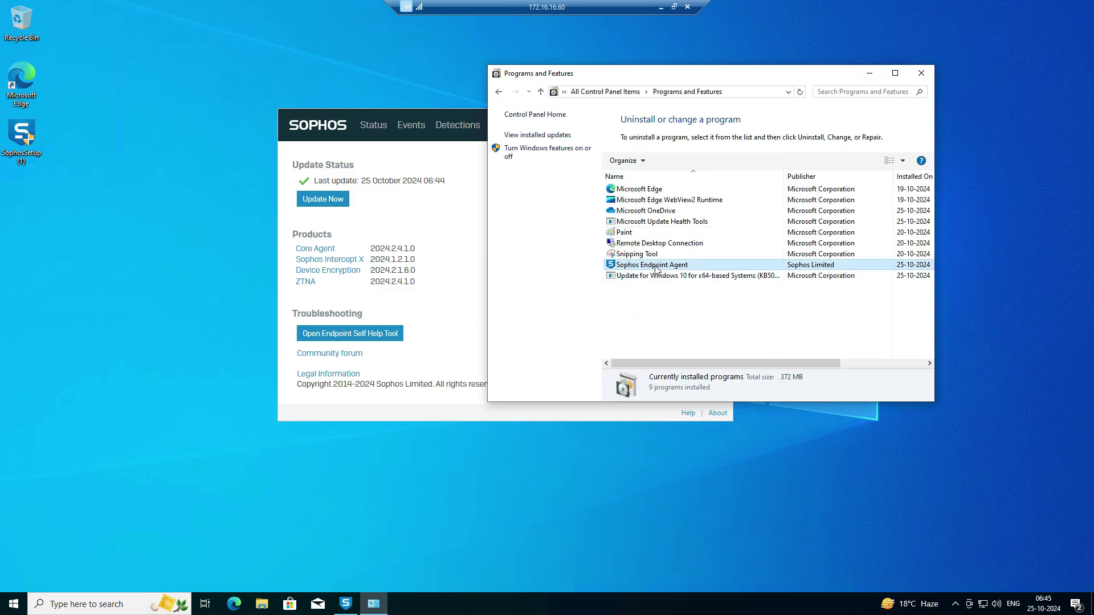
Uninstall Sophos Endpoint Agent, approve the UAC prompt, and move the programs window aside.
left_click(676, 162)
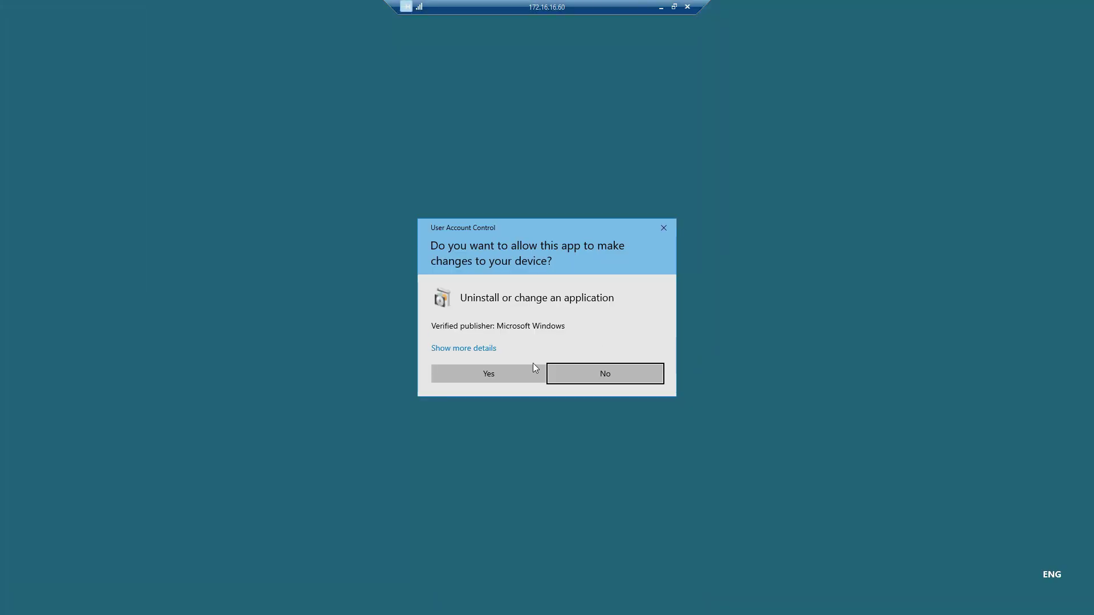
left_click(475, 369)
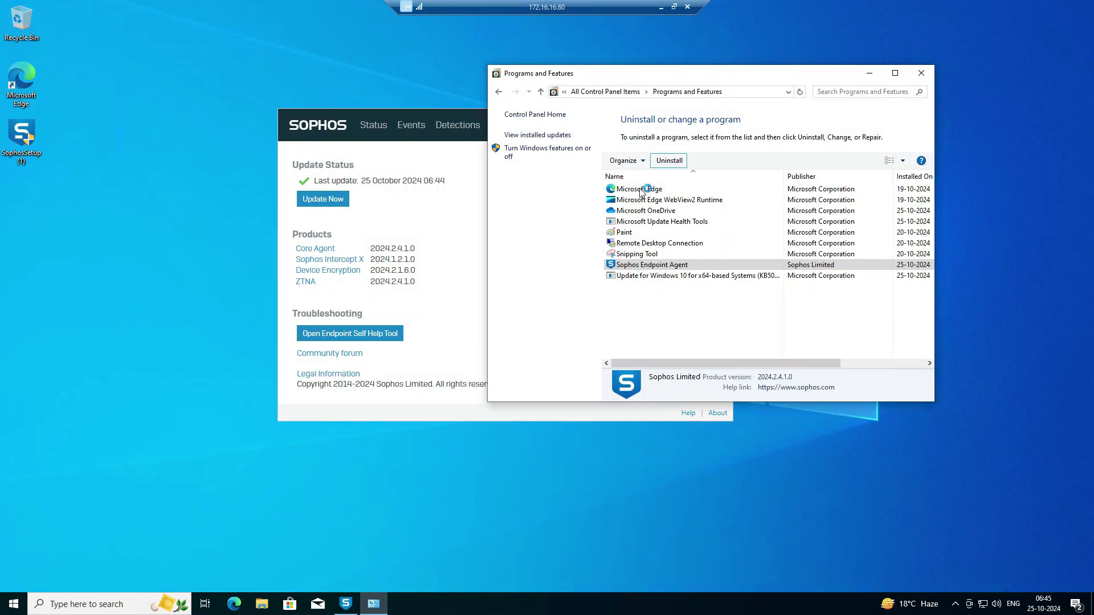
left_click_drag(719, 84, 925, 62)
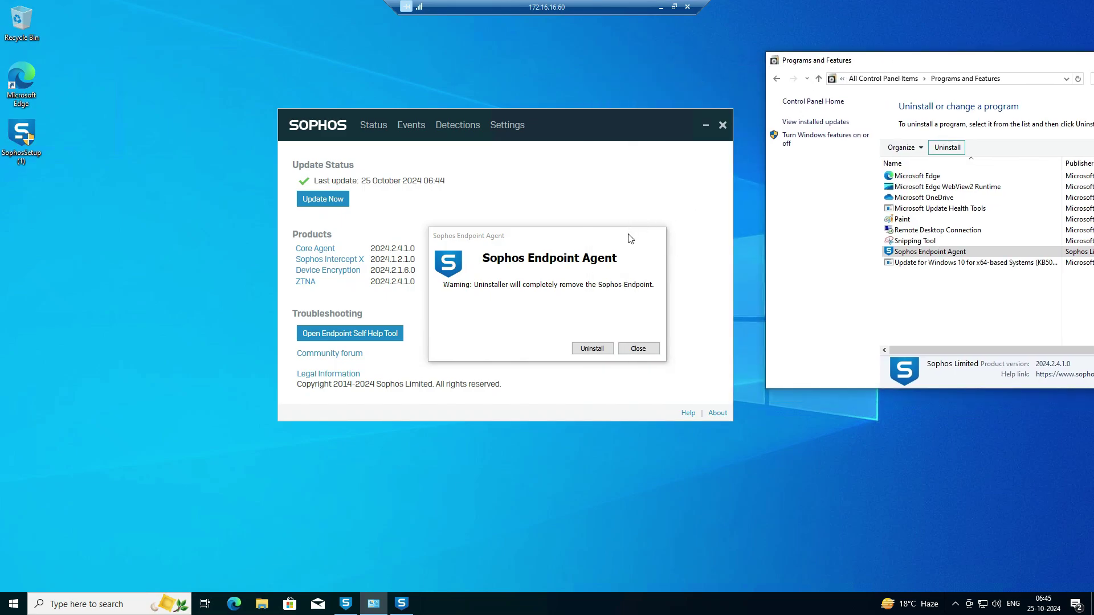
Confirm complete removal of the Sophos Endpoint, then refresh the remote desktop while it uninstalls.
left_click_drag(630, 236, 669, 191)
left_click(631, 303)
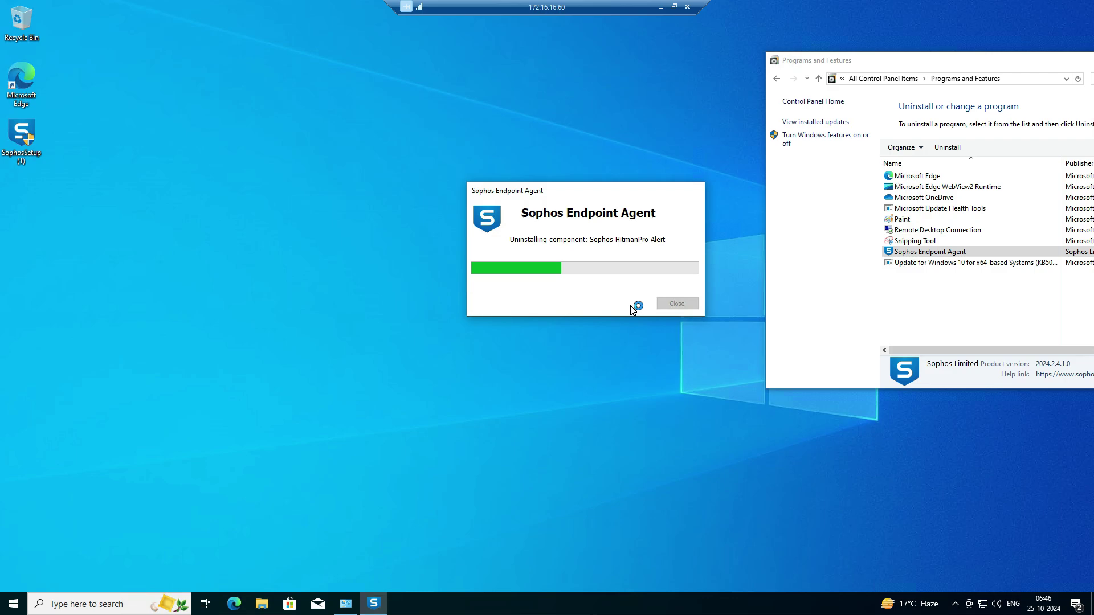
right_click(161, 243)
left_click(206, 280)
Refresh the remote desktop several more times, then minimize the remote session.
right_click(262, 260)
left_click(273, 292)
right_click(288, 268)
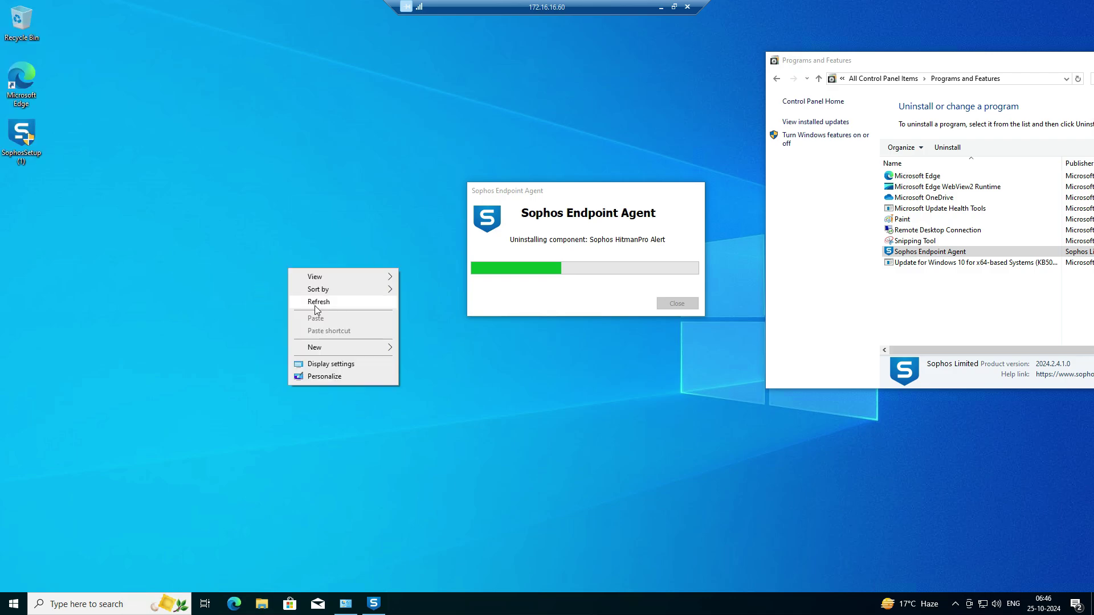
left_click(313, 306)
right_click(354, 278)
left_click(354, 282)
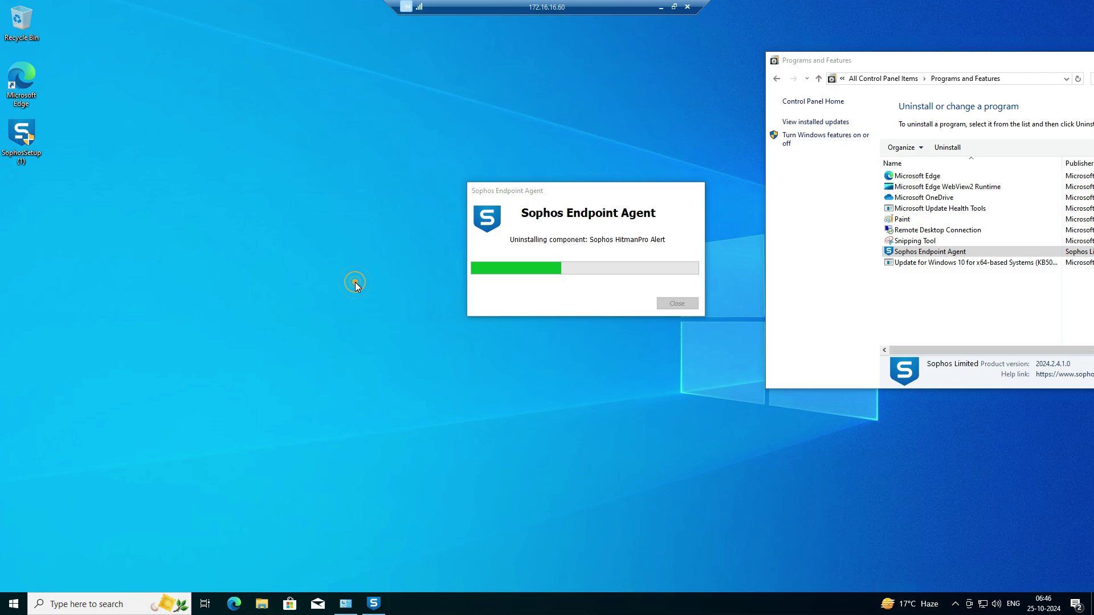
left_click(661, 7)
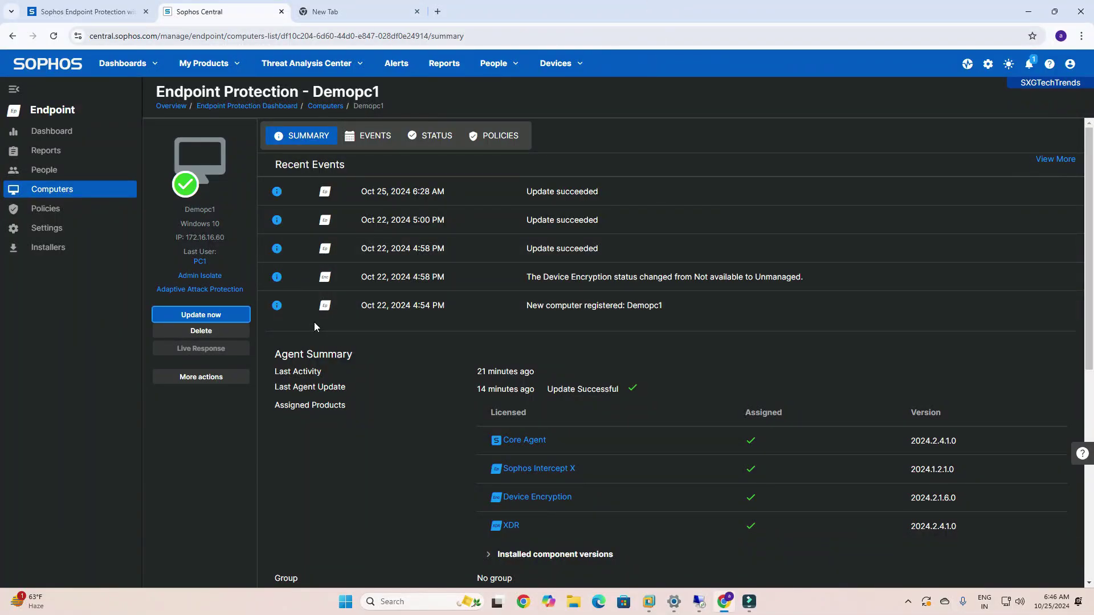
Reopen Demopc1 from the Computers list, confirm Tamper Protection is Off, then minimize Chrome.
left_click(46, 169)
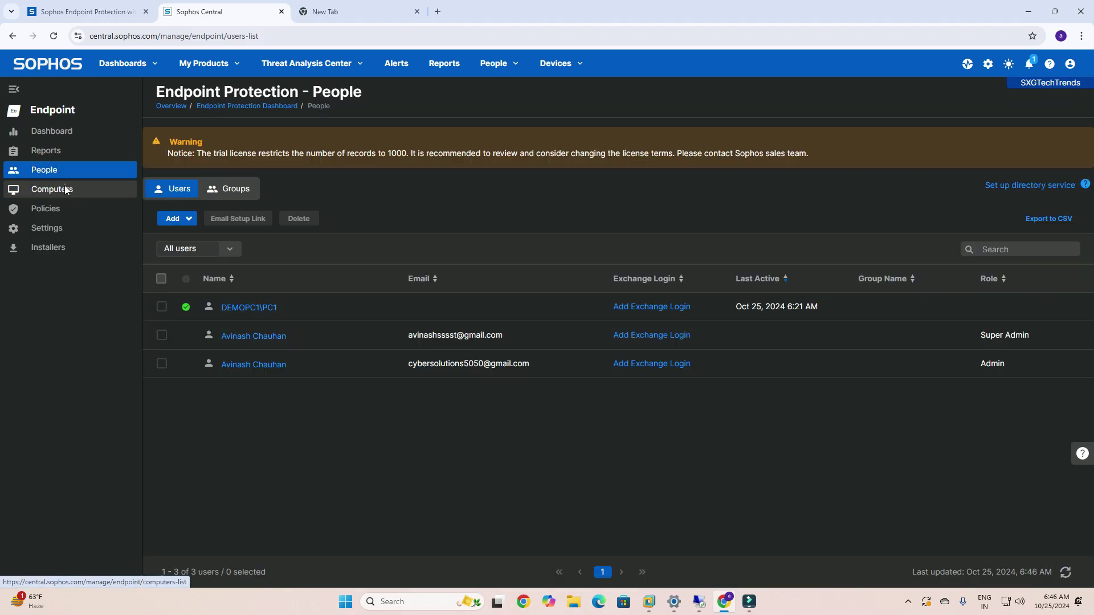
left_click(66, 190)
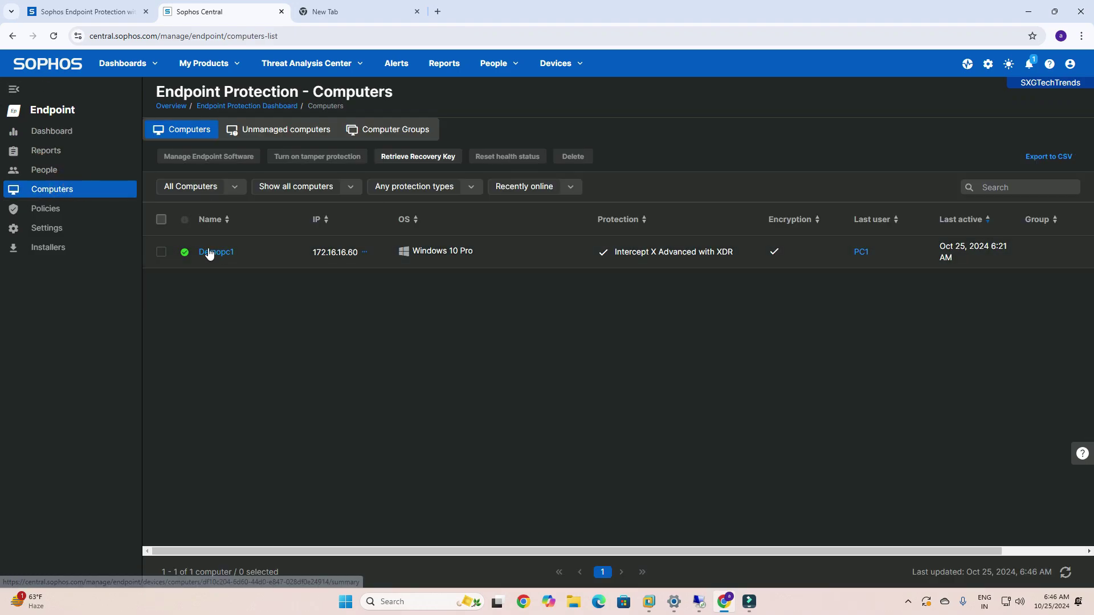
left_click(209, 253)
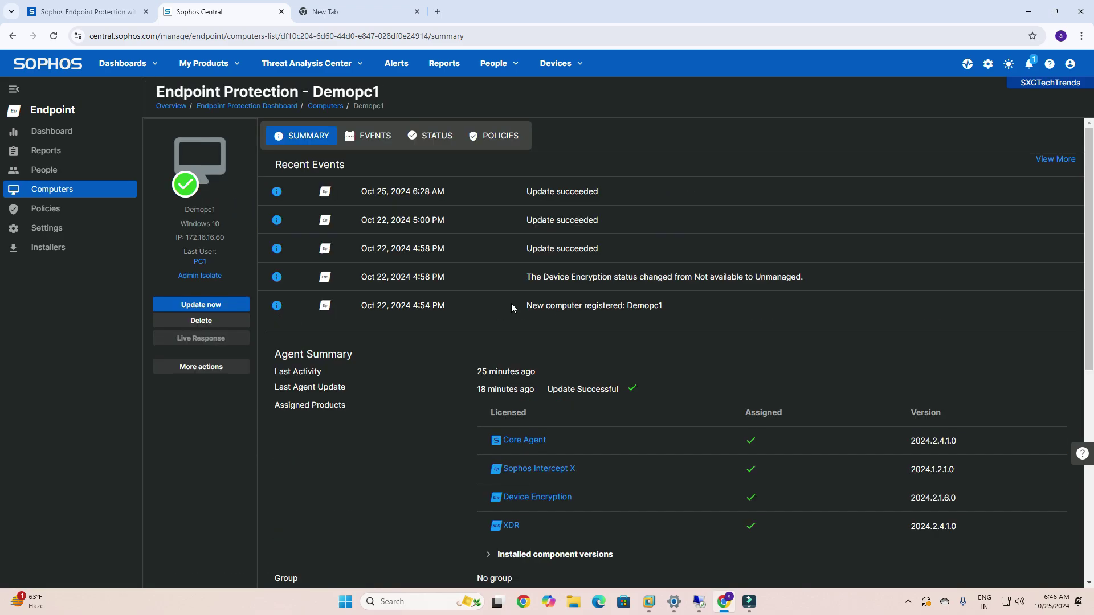
scroll(535, 453, "down", 6)
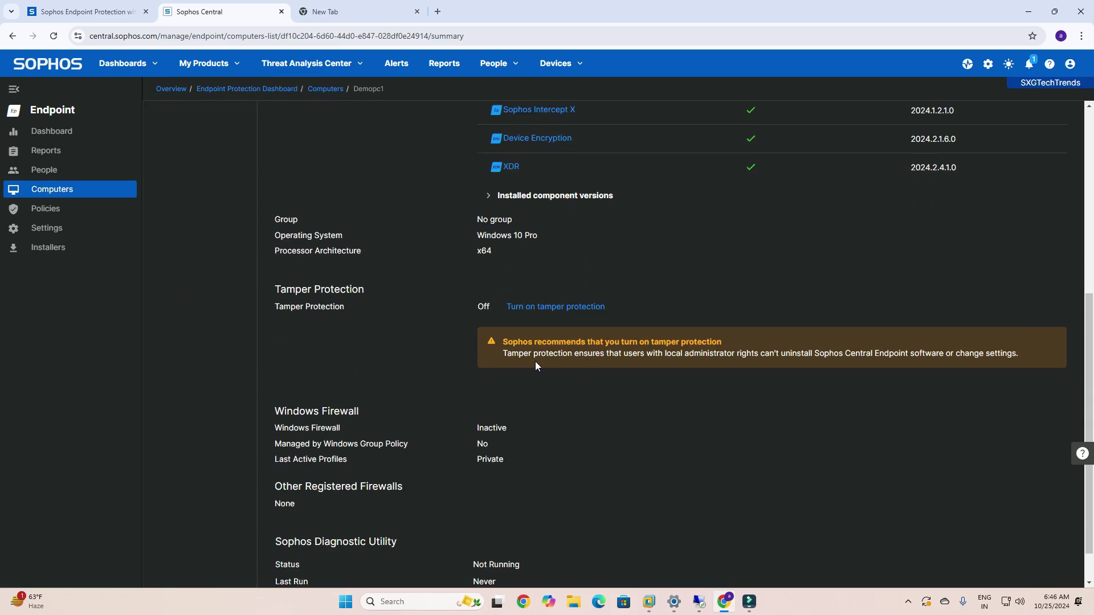
scroll(590, 391, "down", 1)
scroll(590, 392, "up", 4)
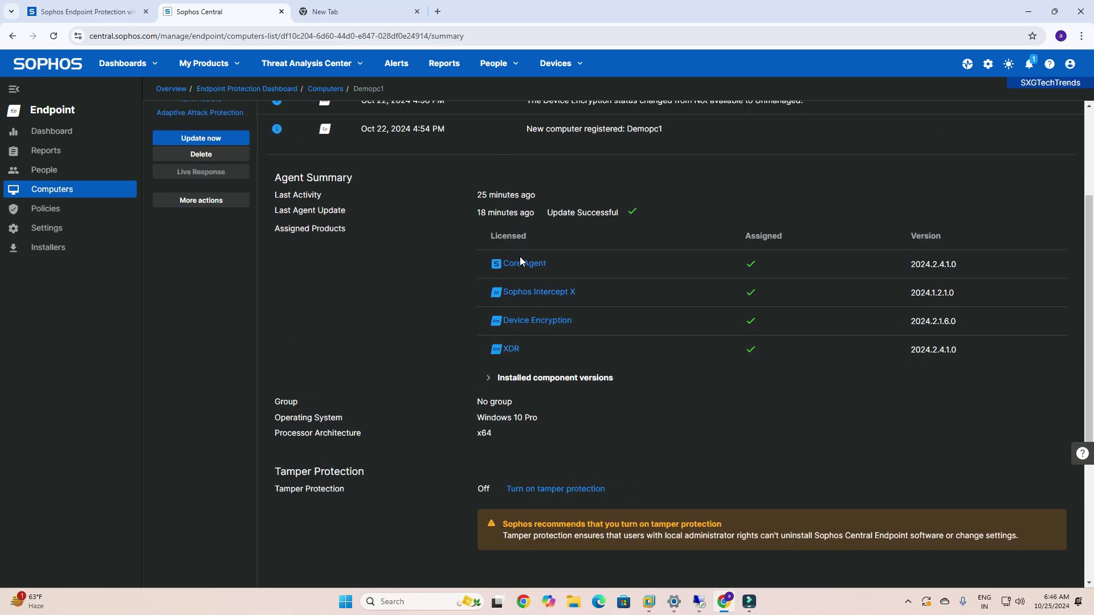
scroll(418, 278, "up", 3)
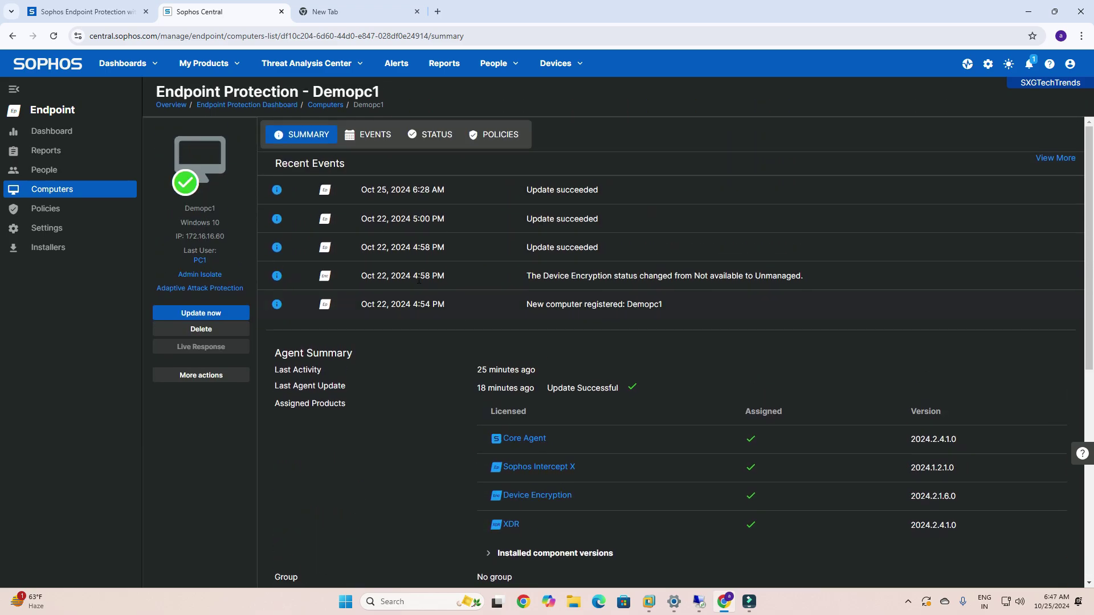
left_click(1024, 13)
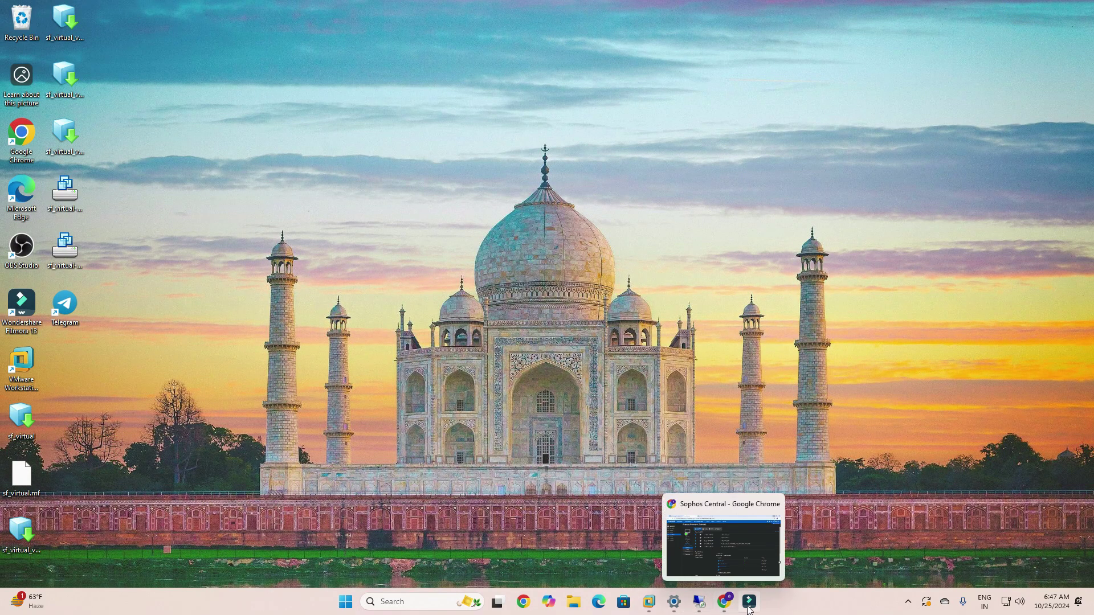
Restore the remote session and close the finished uninstaller with Restart checked to reboot the PC.
left_click(699, 602)
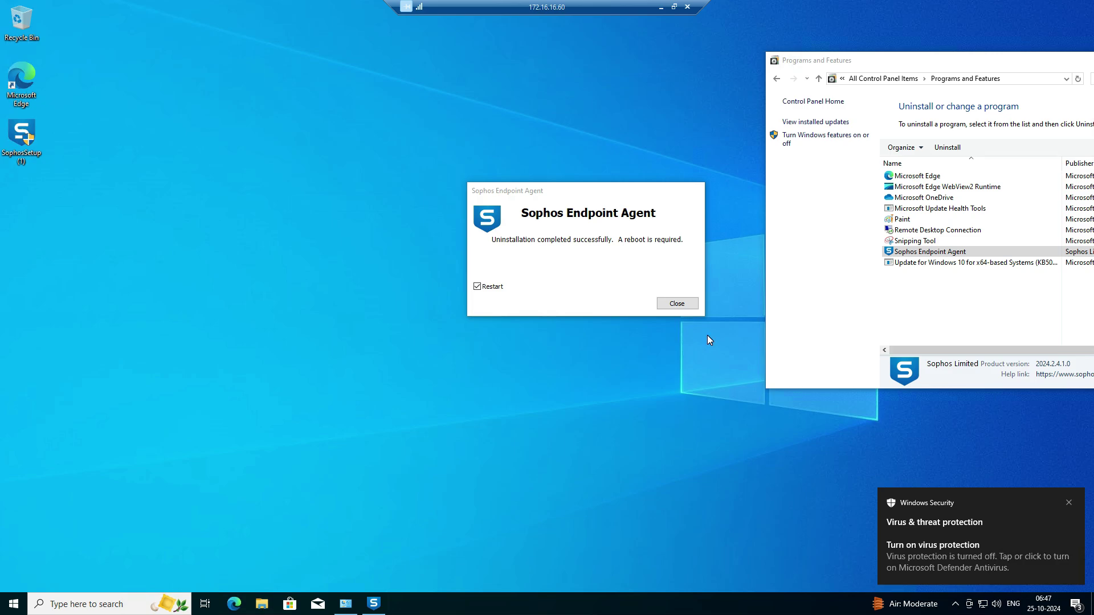
left_click(682, 308)
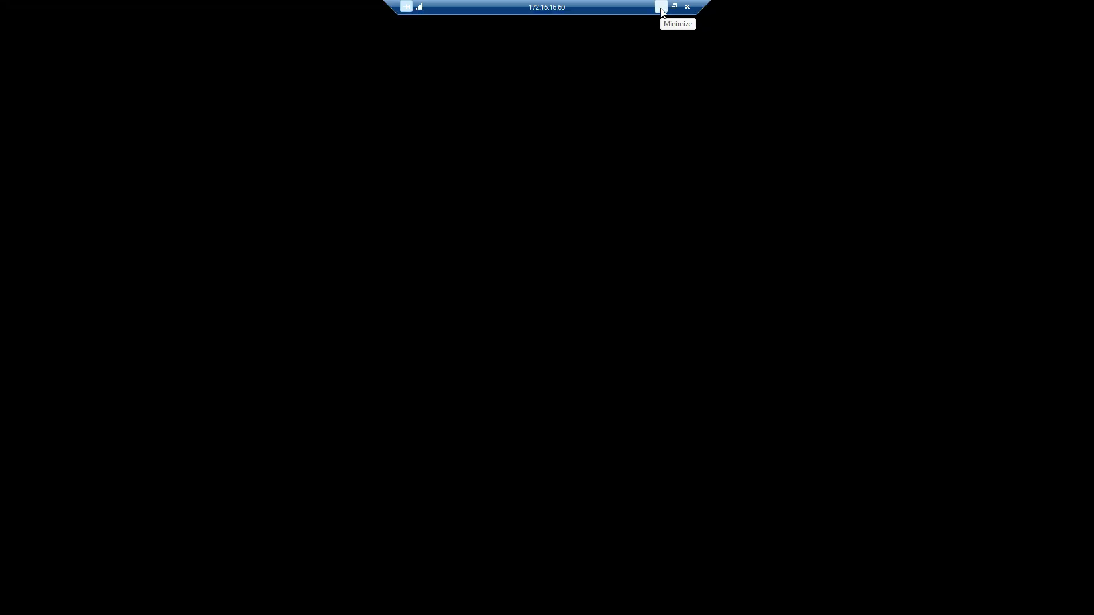
Leave the RDP session and show the restarted Windows 10 x64 VM full screen in VMware.
left_click(661, 8)
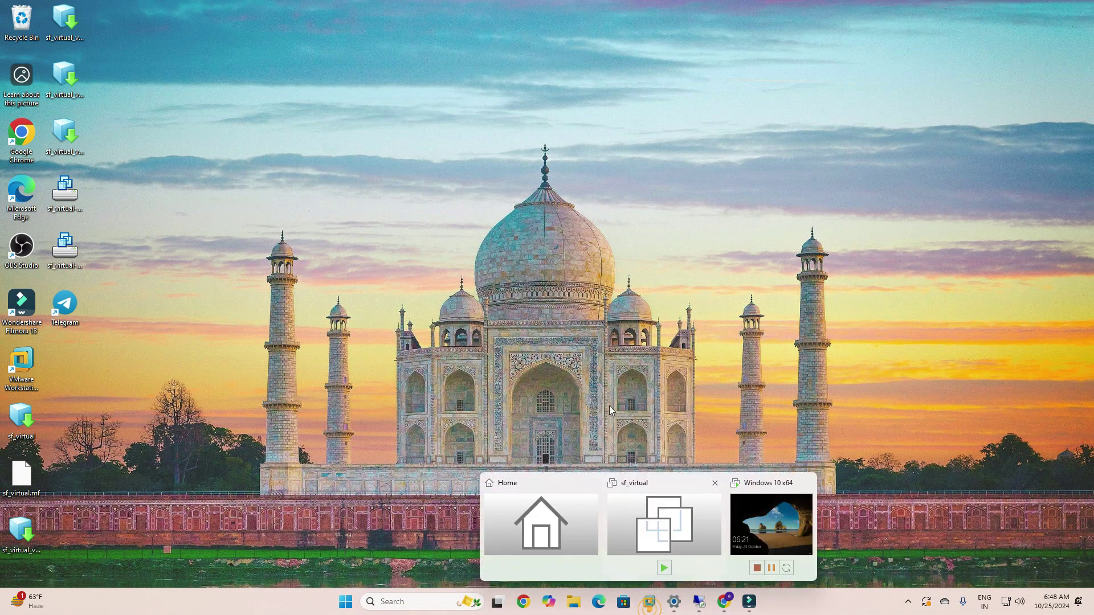
left_click(763, 531)
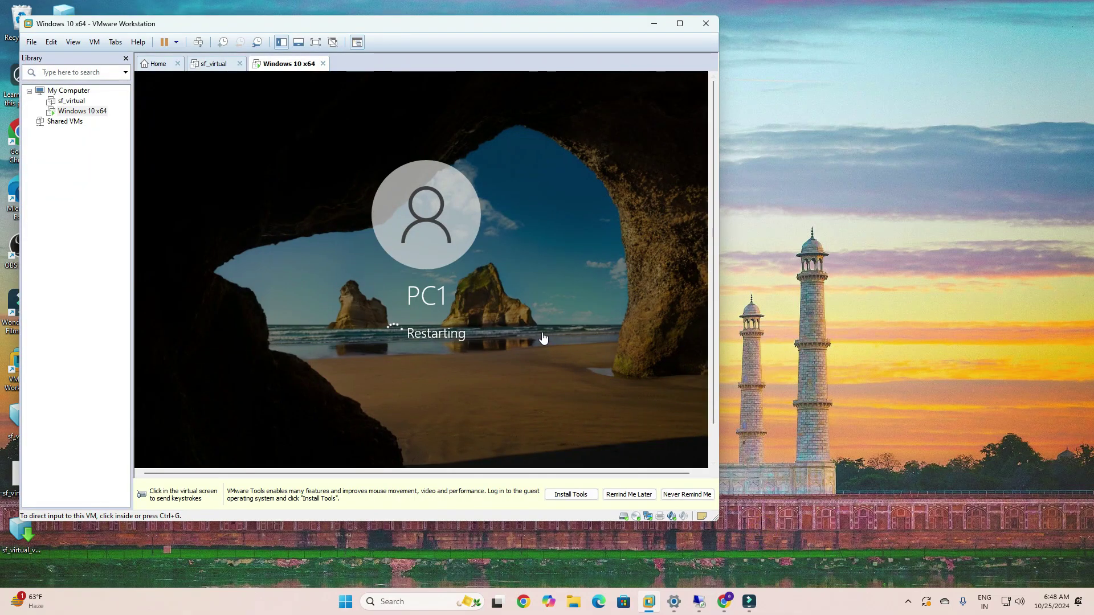
left_click(686, 28)
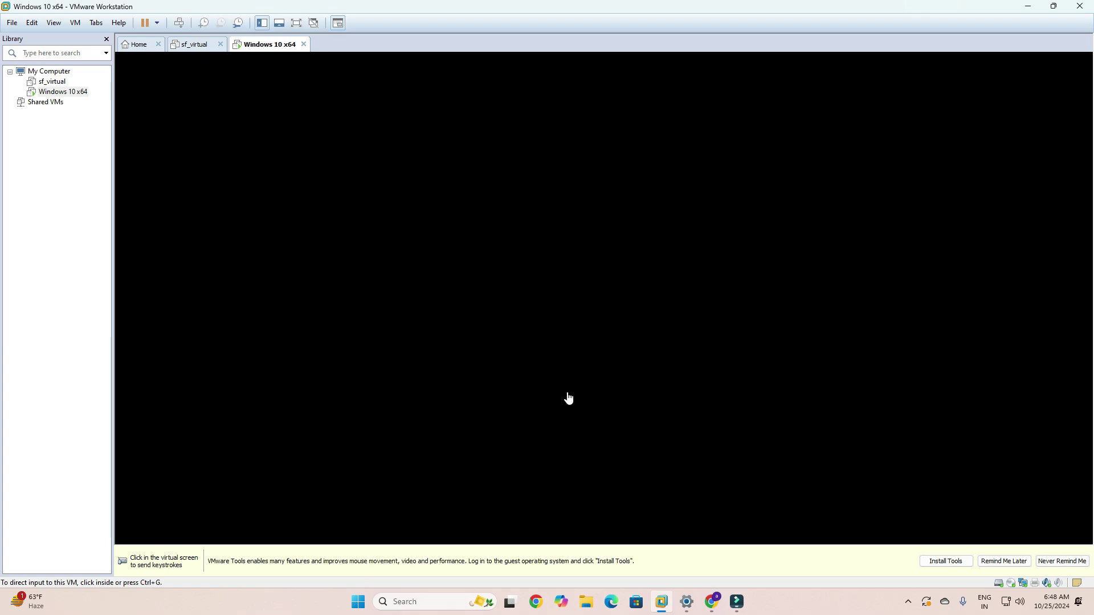
left_click(569, 295)
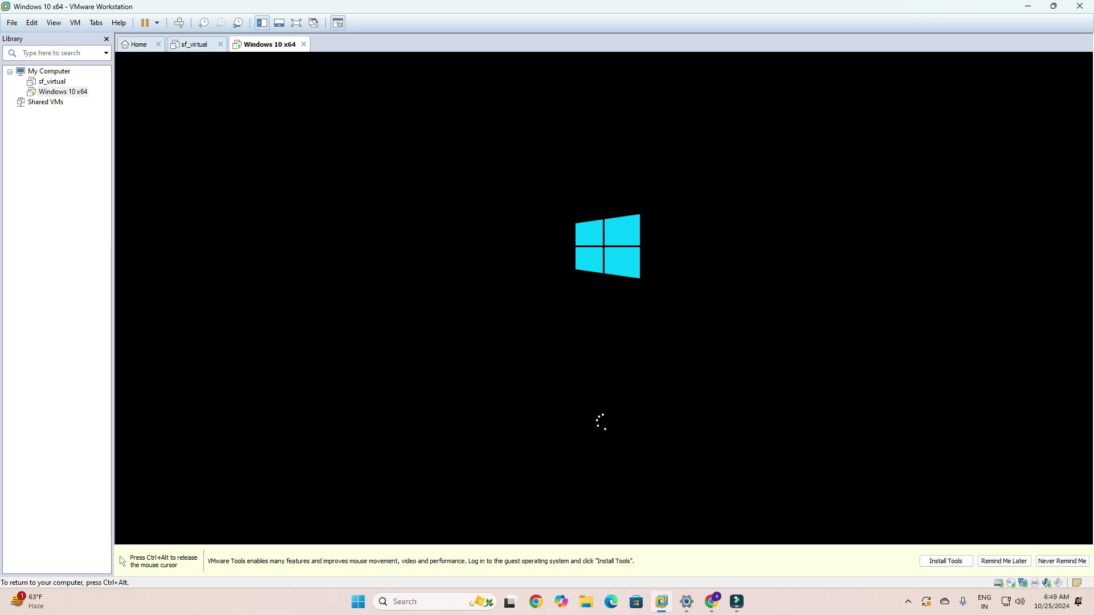
key("ctrl+alt")
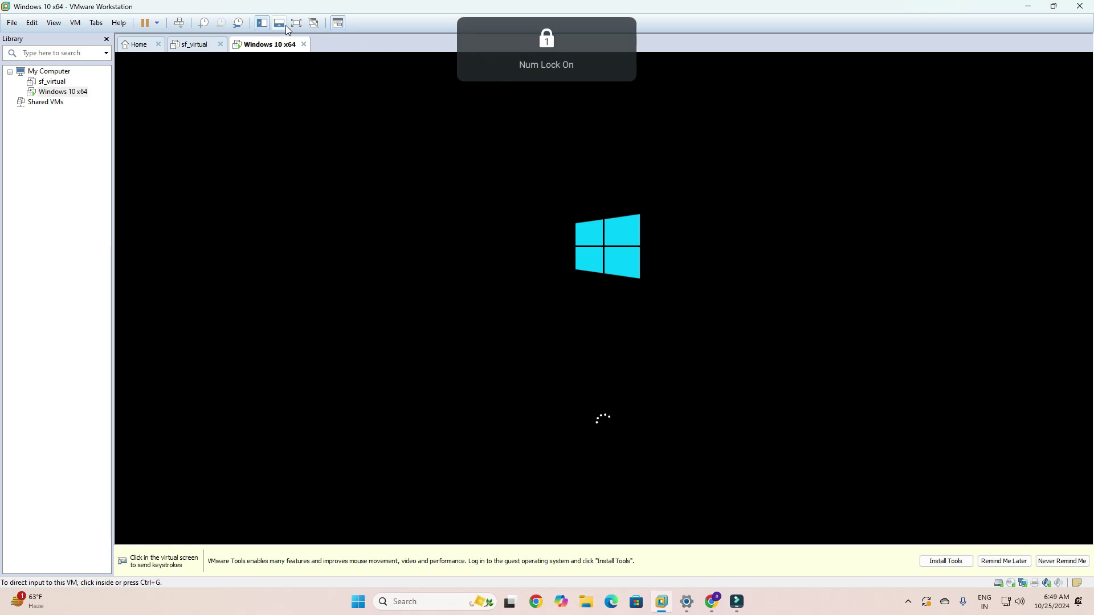
left_click(294, 24)
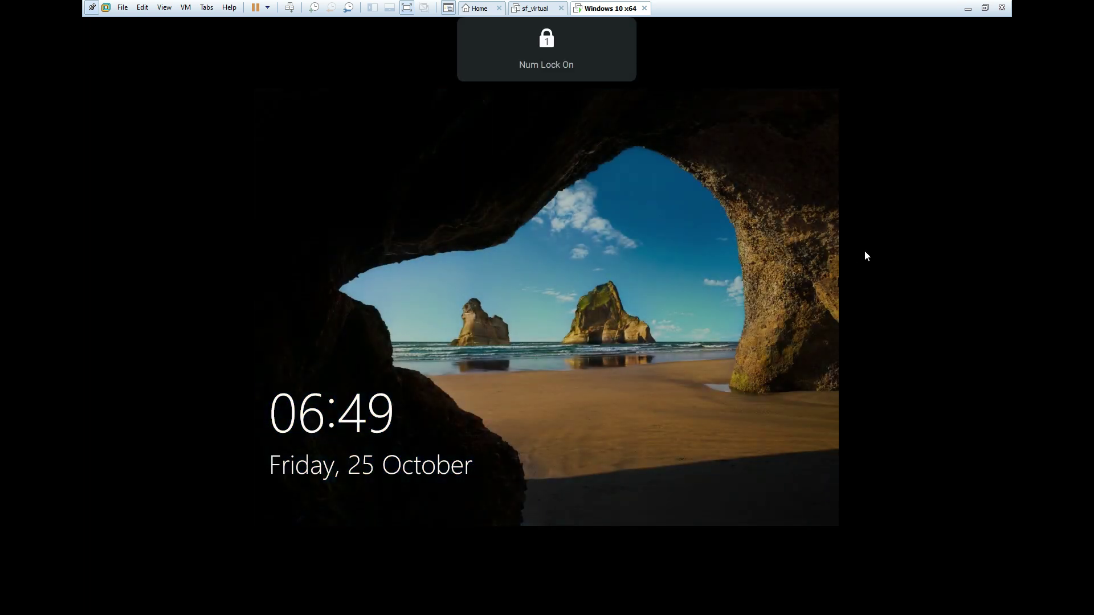
Sign in to the PC1 account from the lock screen with Caps Lock off and the account password.
left_click(865, 251)
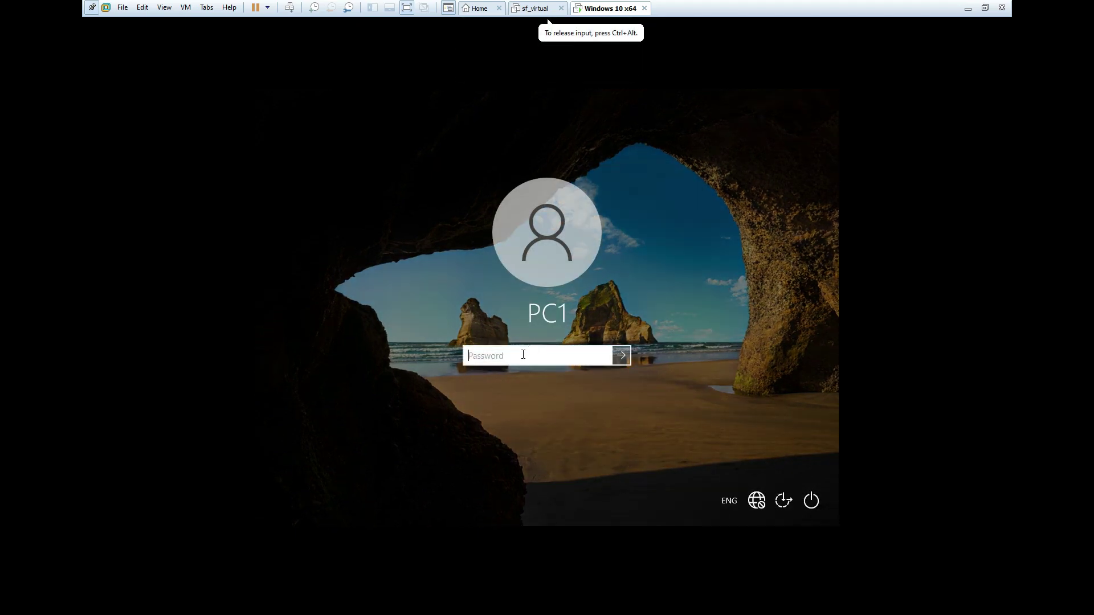
key("Caps_Lock")
key("Caps_Lock")
type("123456")
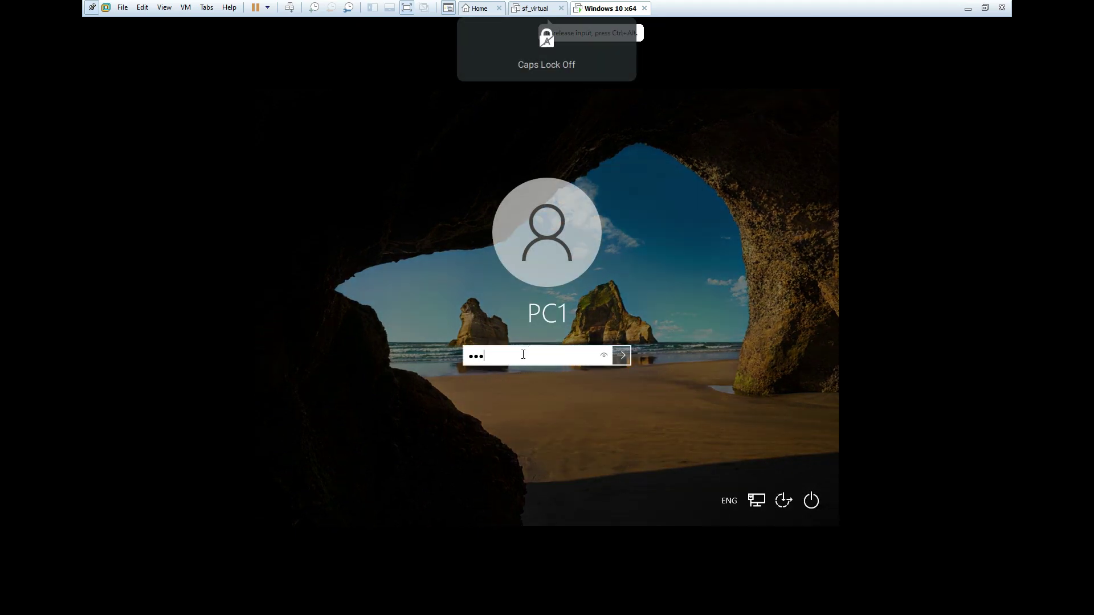
type("789012345")
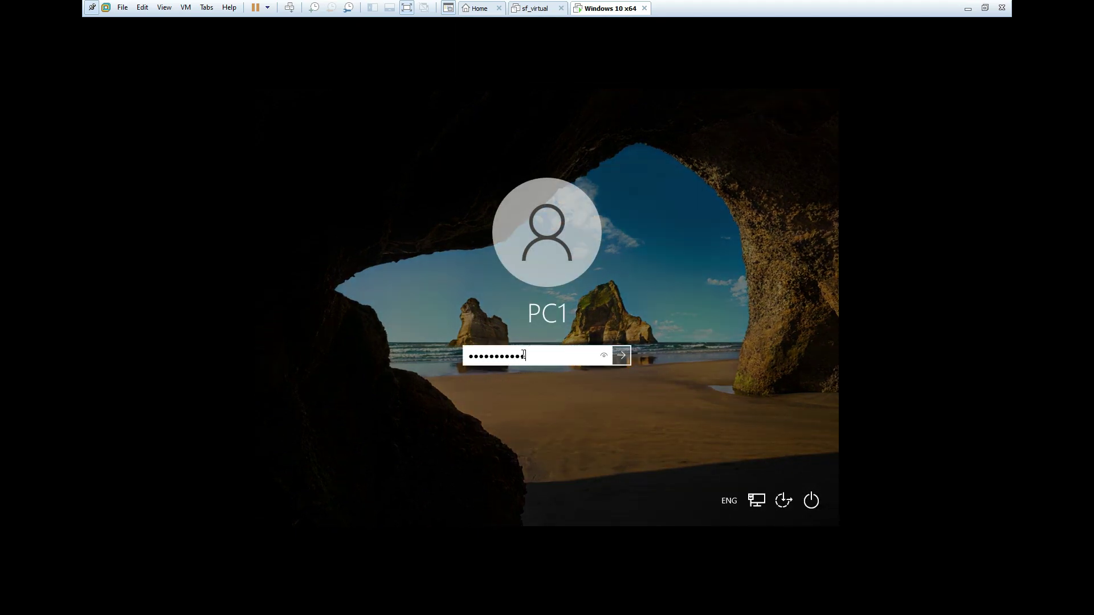
key("Return")
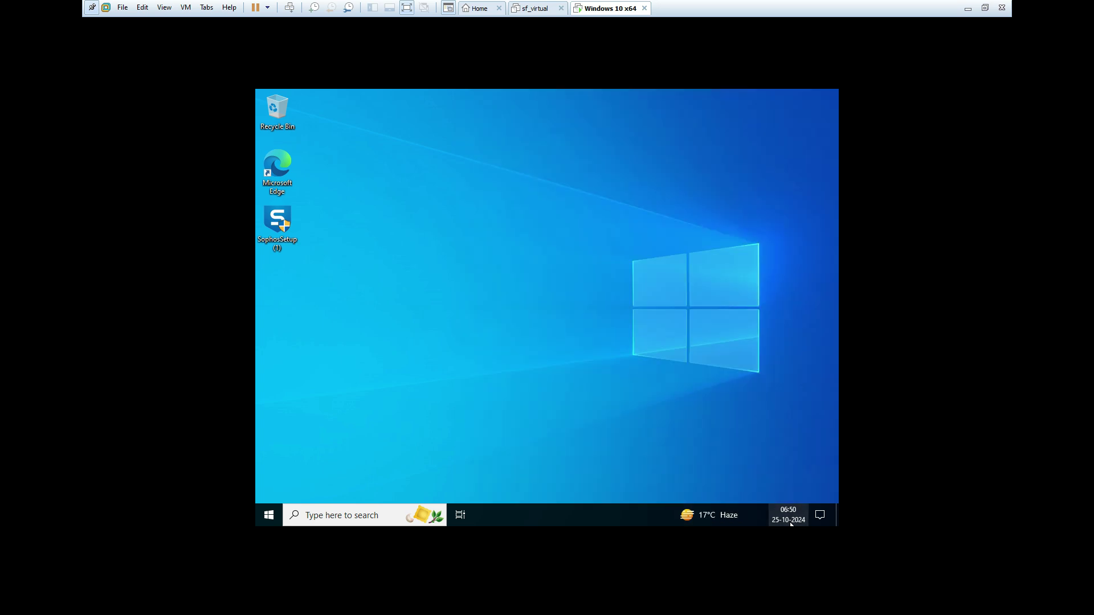
Check the date and time, refresh the desktop, and show the hidden system tray icons.
left_click(764, 516)
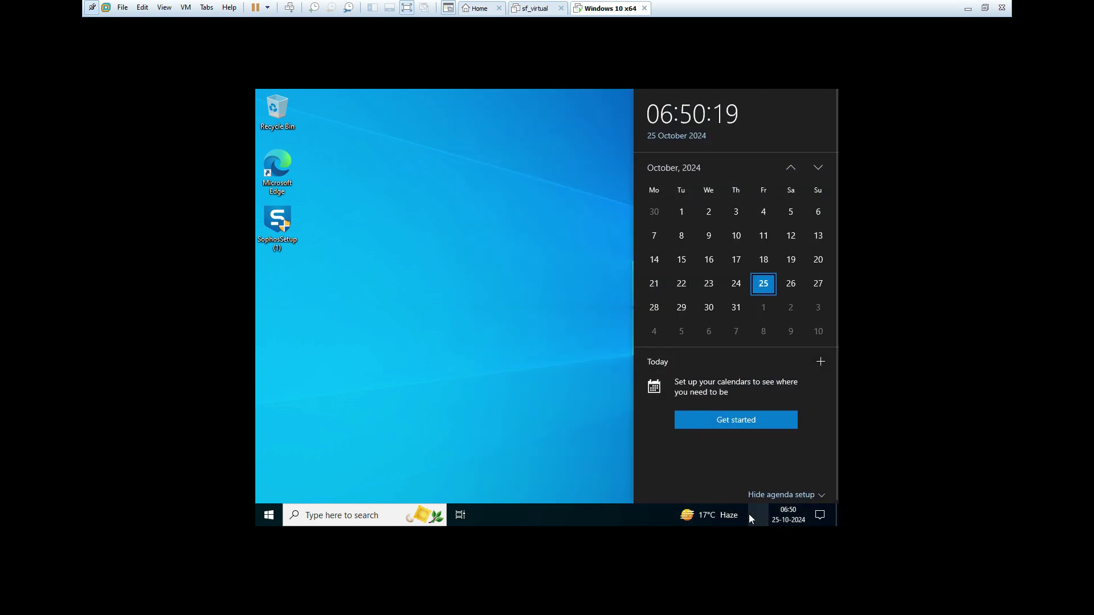
left_click(467, 457)
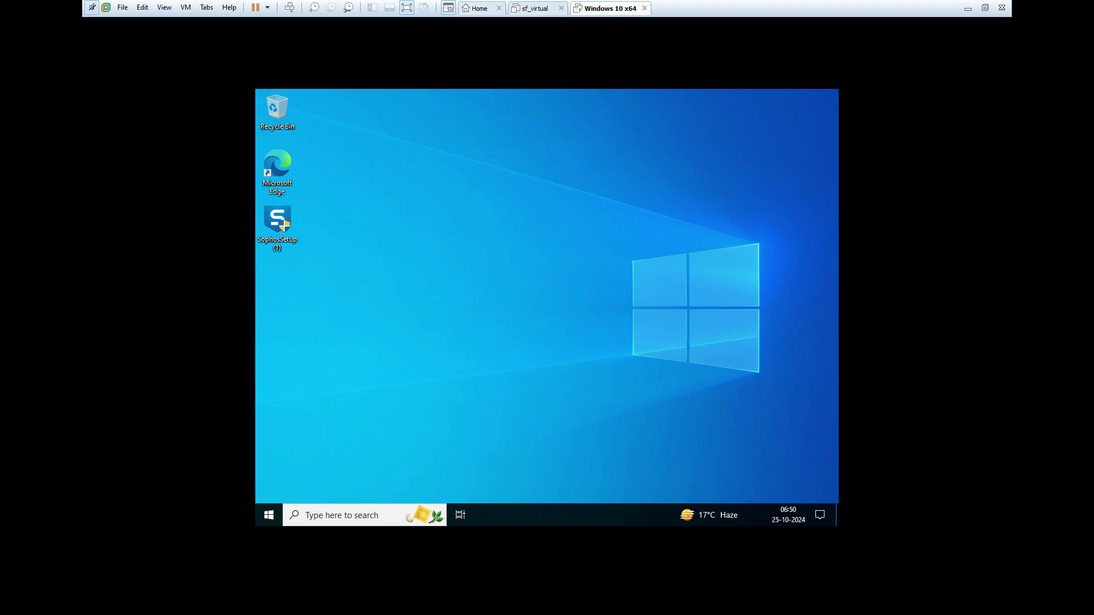
right_click(436, 234)
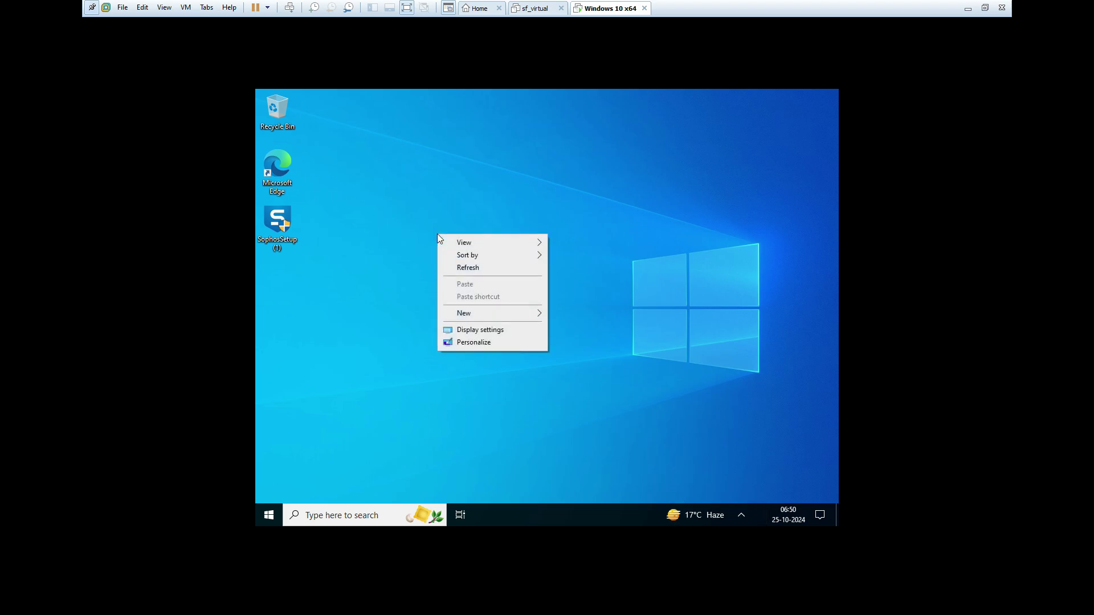
left_click(473, 267)
left_click(740, 521)
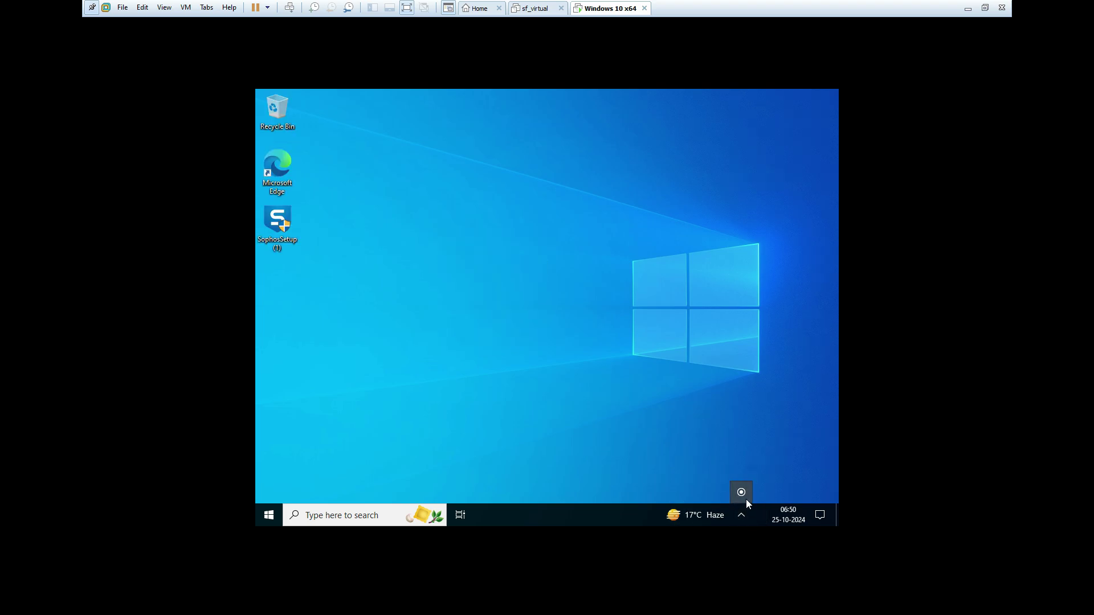
Search for Control Panel and open Programs and Features to check installed software.
left_click(310, 517)
type("cont")
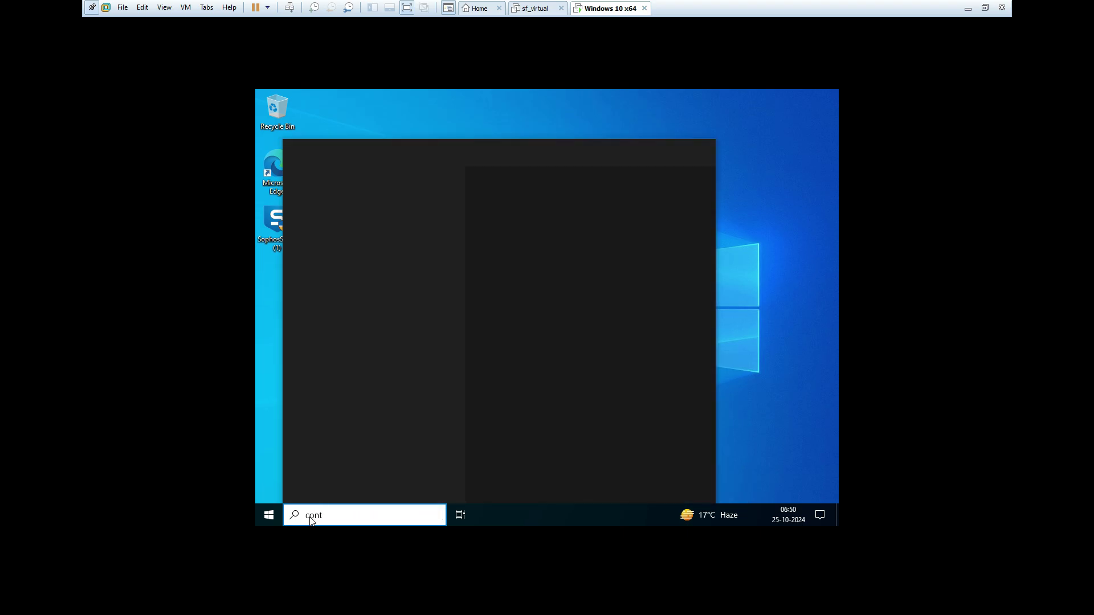
key("BackSpace")
key("BackSpace")
key("BackSpace")
key("BackSpace")
type("co")
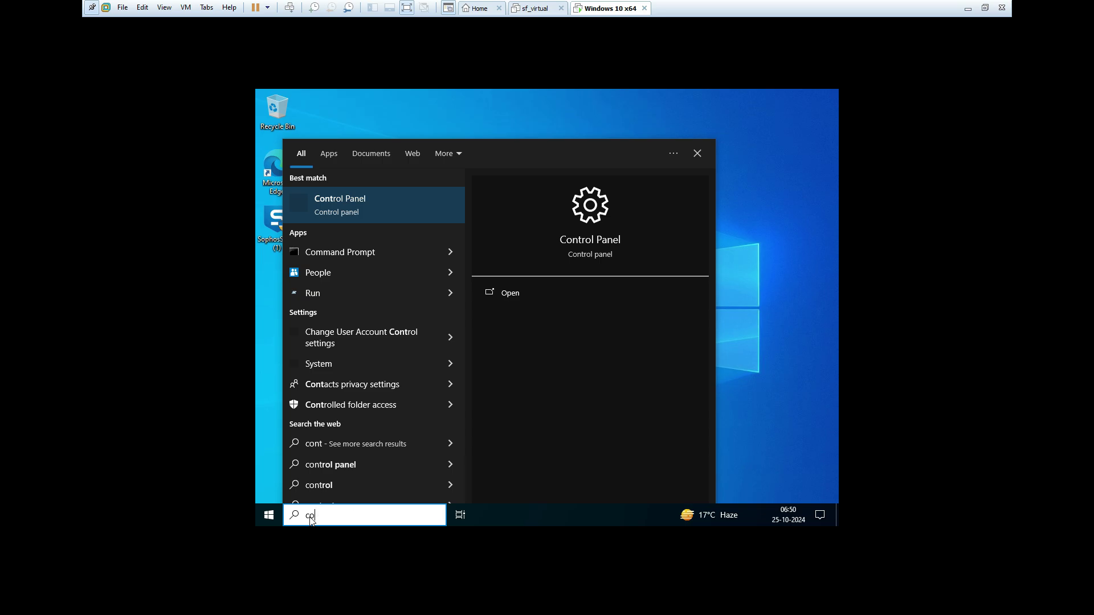
key("Escape")
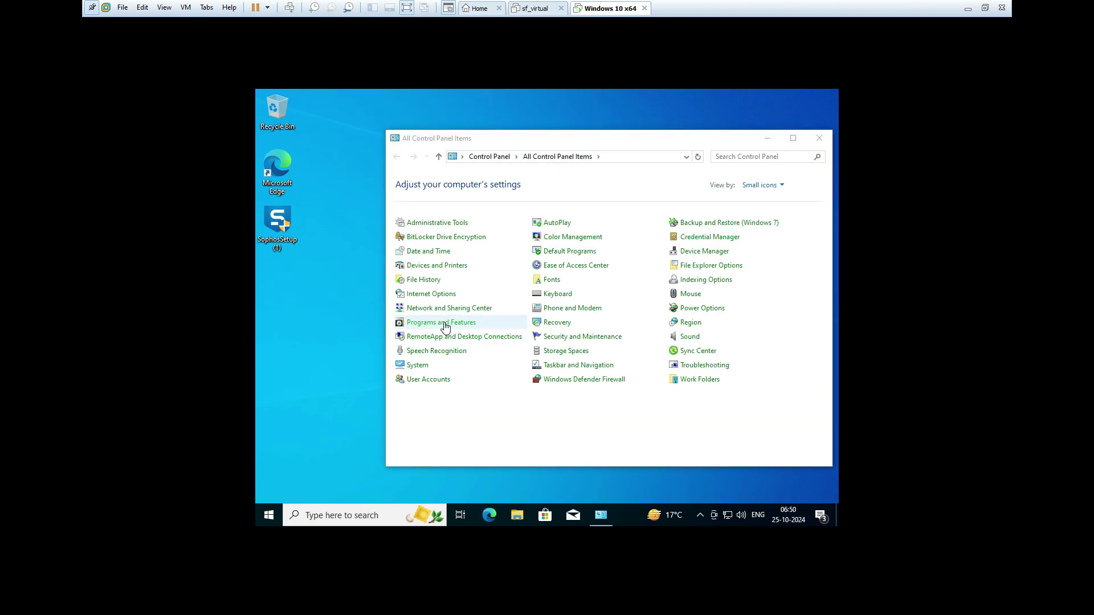
left_click(446, 323)
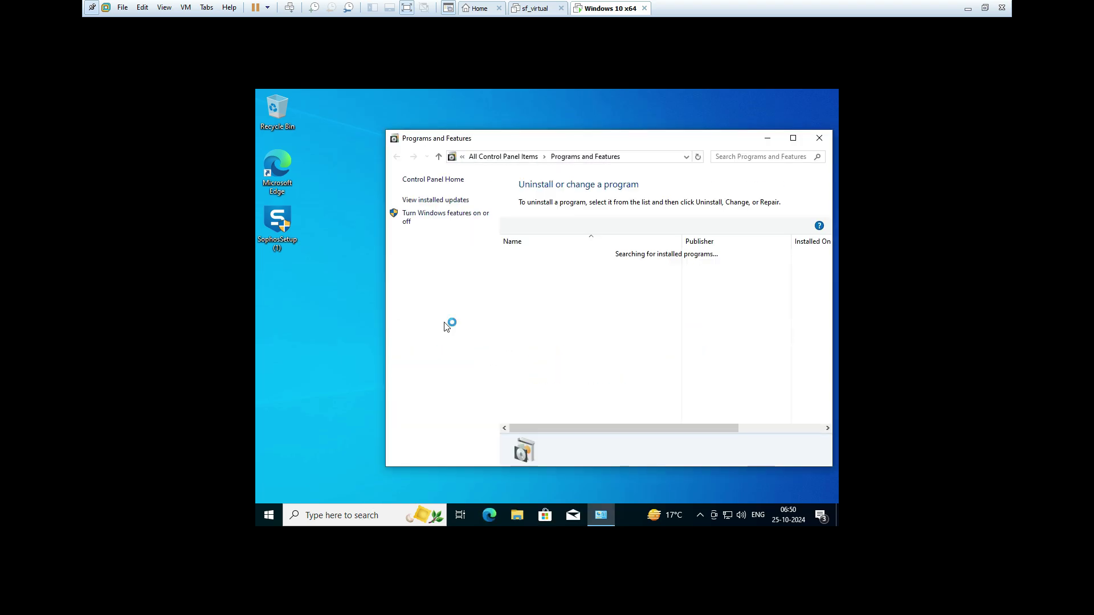